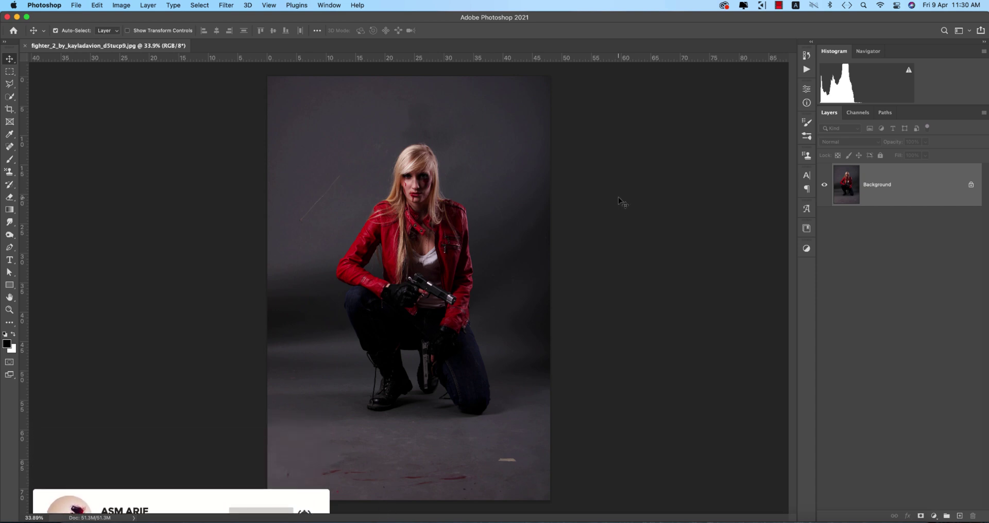
- Duplicate the Background layer and select the kneeling woman on the copy with Select Subject
key("super+j")
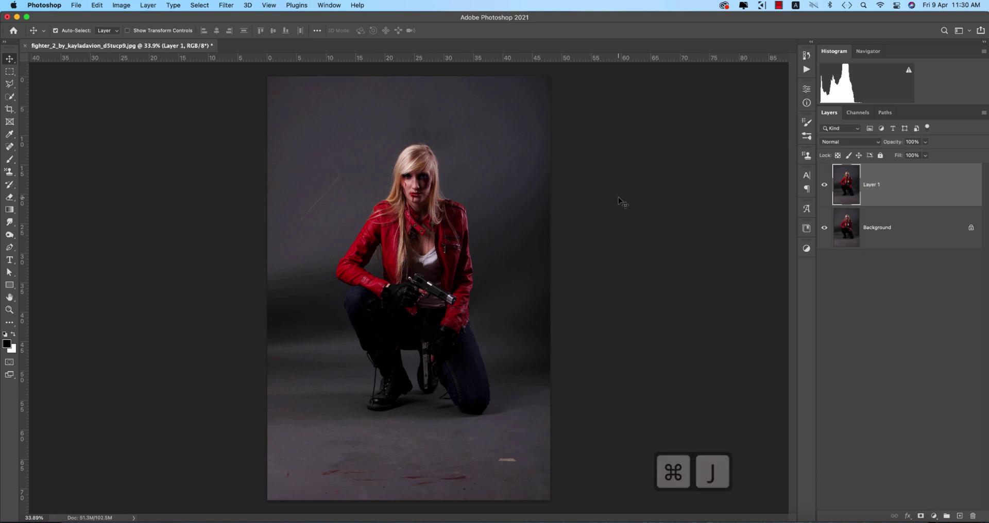
left_click(10, 96)
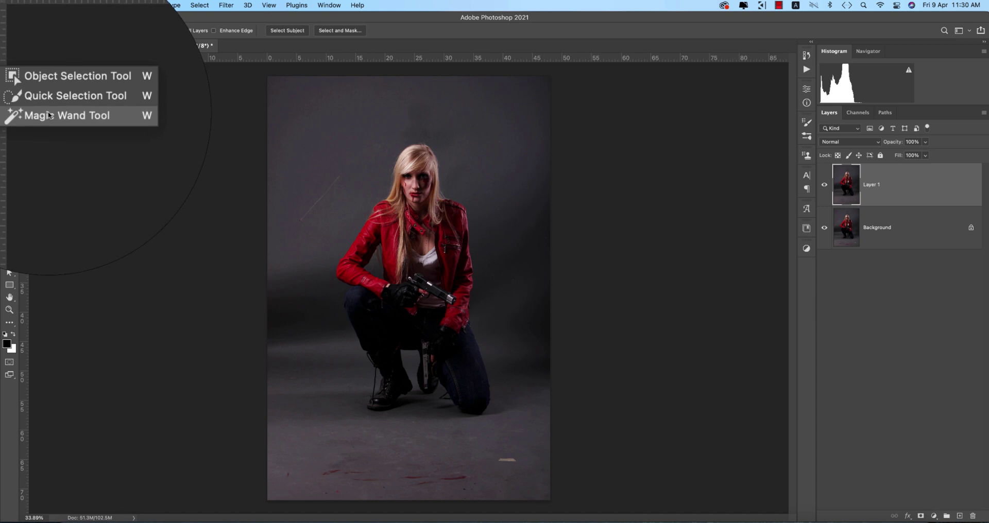
left_click(67, 114)
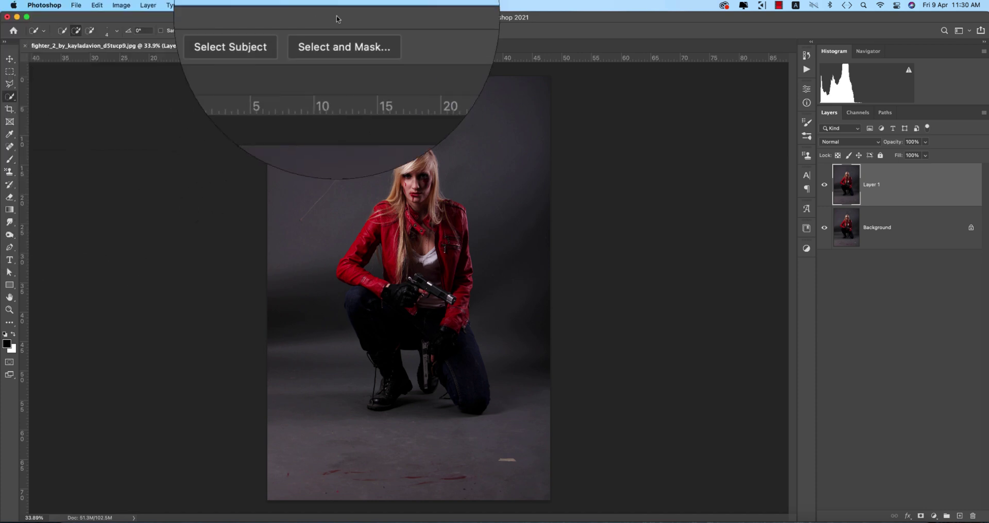
left_click(293, 30)
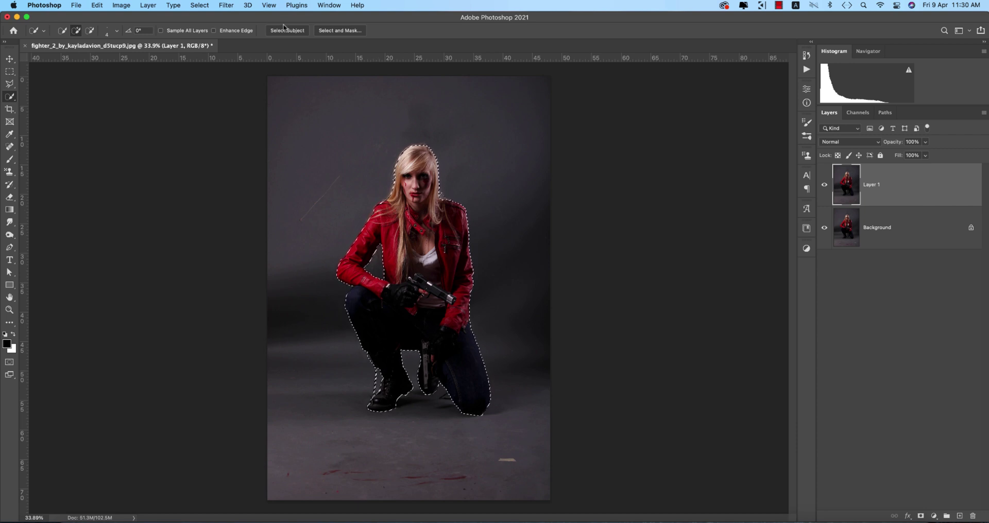
- Examine the selection's edges around the boots, shoelaces, legs, gun, jacket and hair
scroll(462, 386, "up", 8)
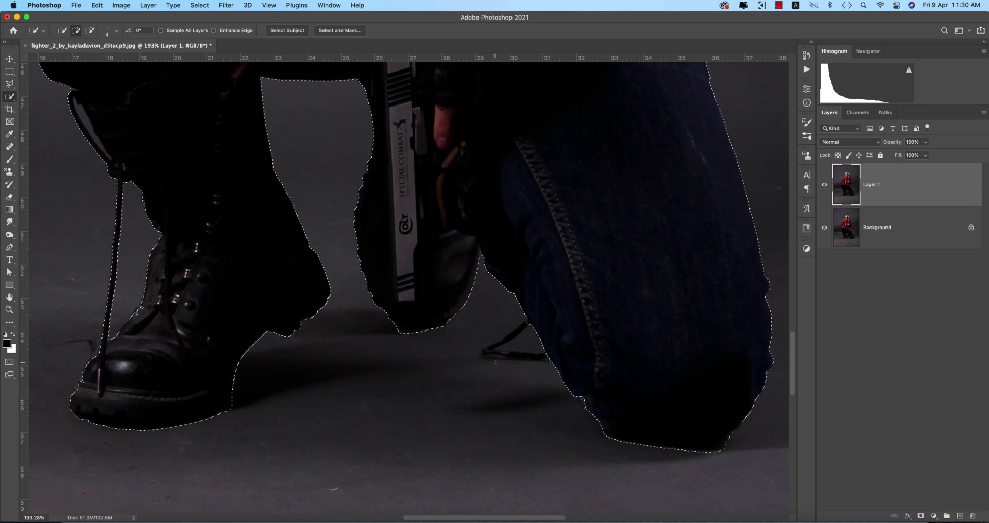
left_click_drag(482, 306, 502, 276)
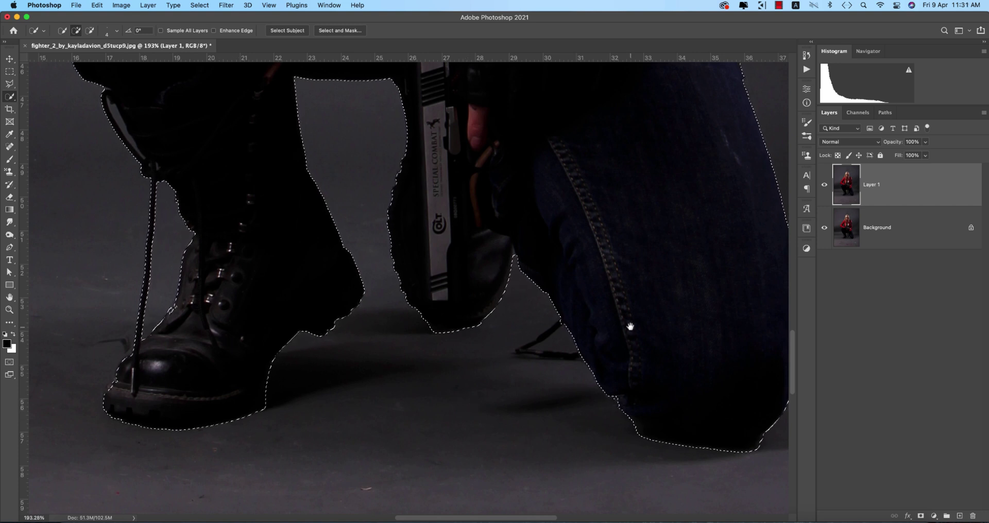
left_click_drag(380, 425, 334, 344)
left_click_drag(524, 347, 524, 355)
scroll(522, 356, "up", 4)
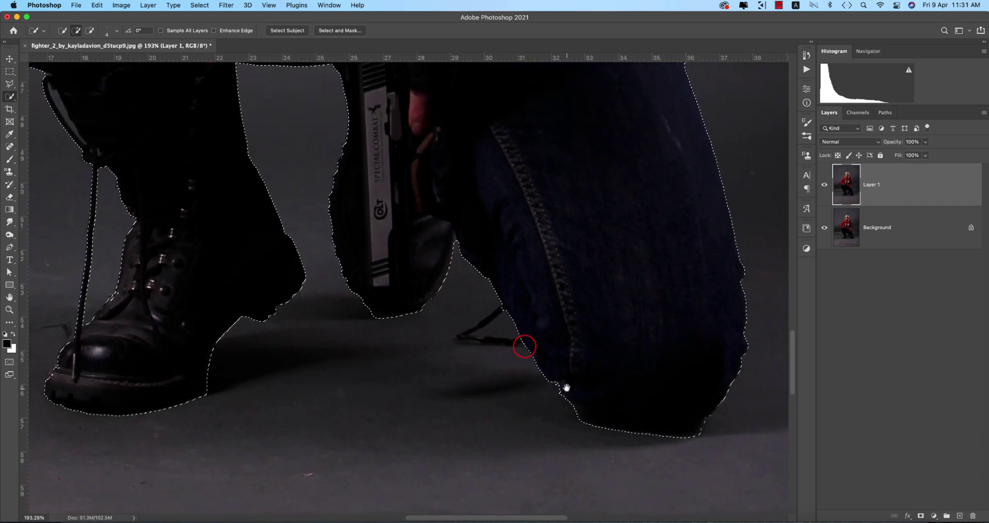
scroll(556, 248, "up", 20)
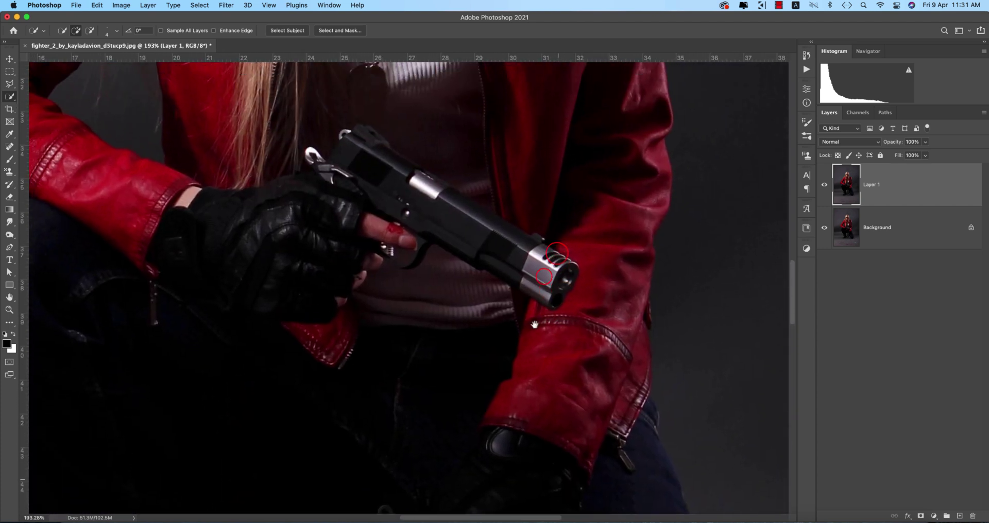
scroll(490, 357, "up", 10)
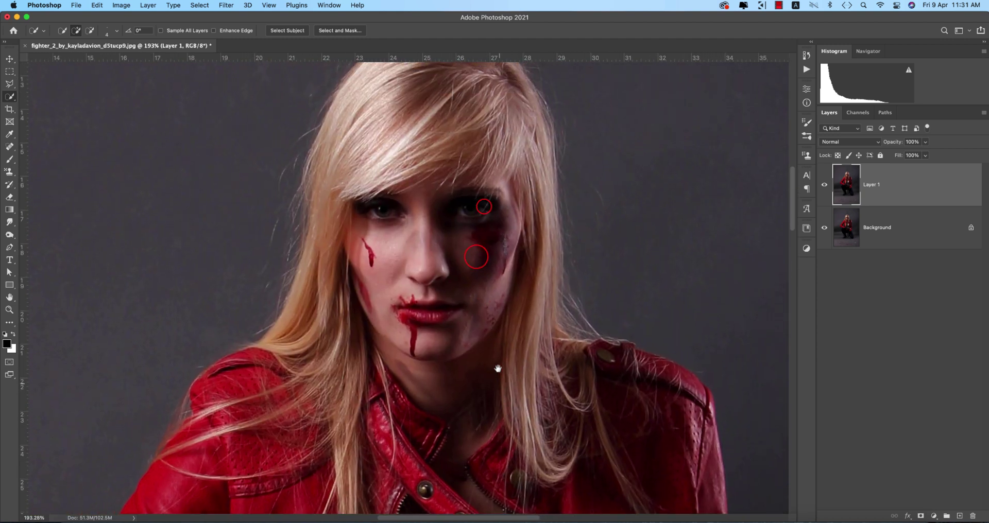
scroll(484, 288, "up", 2)
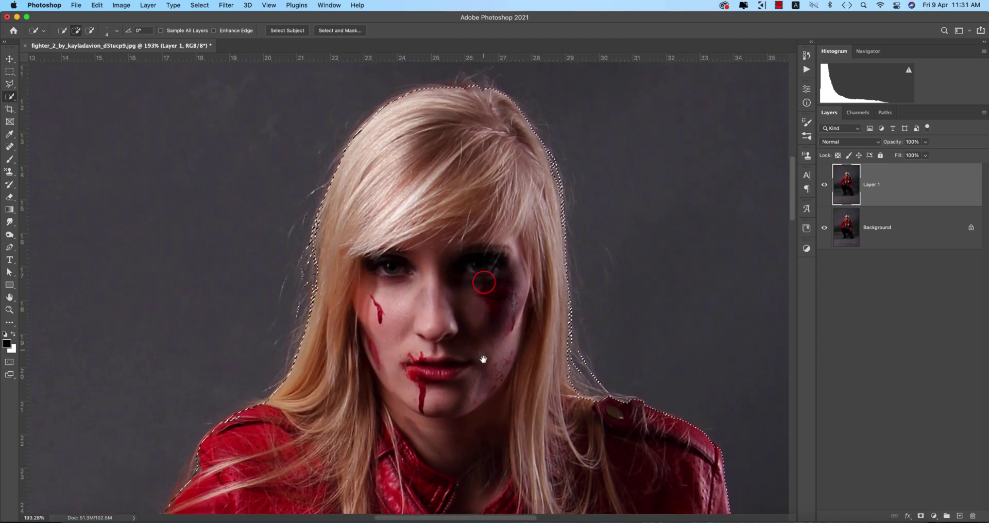
scroll(500, 283, "down", 7)
scroll(516, 222, "down", 10)
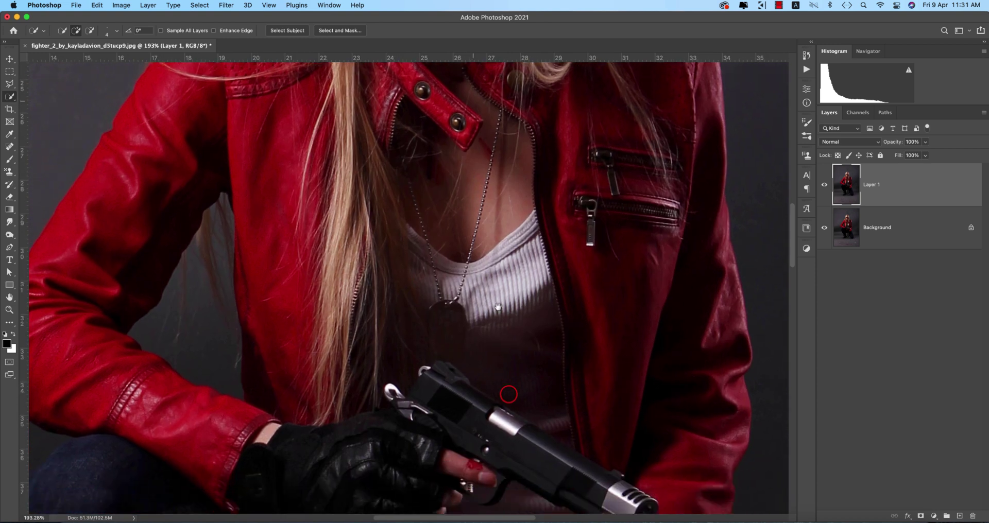
scroll(591, 255, "down", 10)
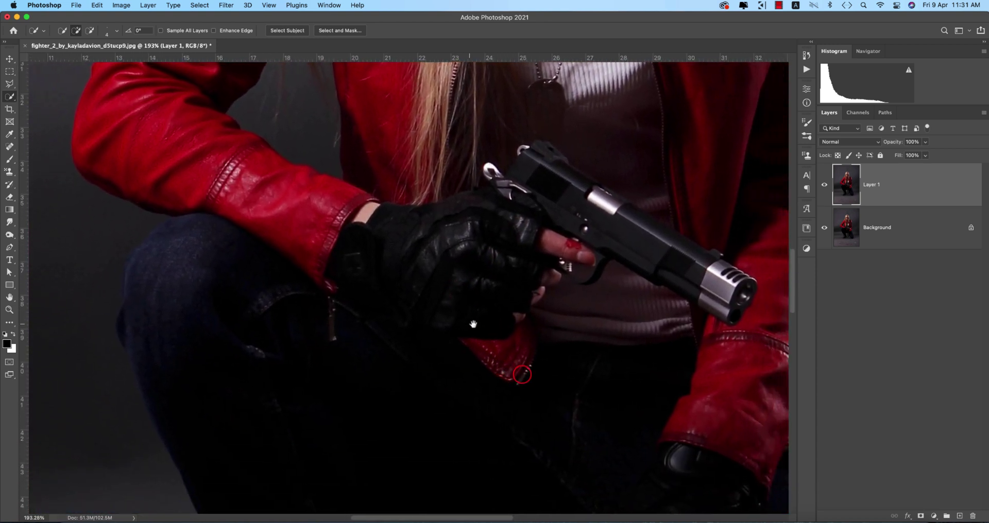
scroll(466, 210, "down", 10)
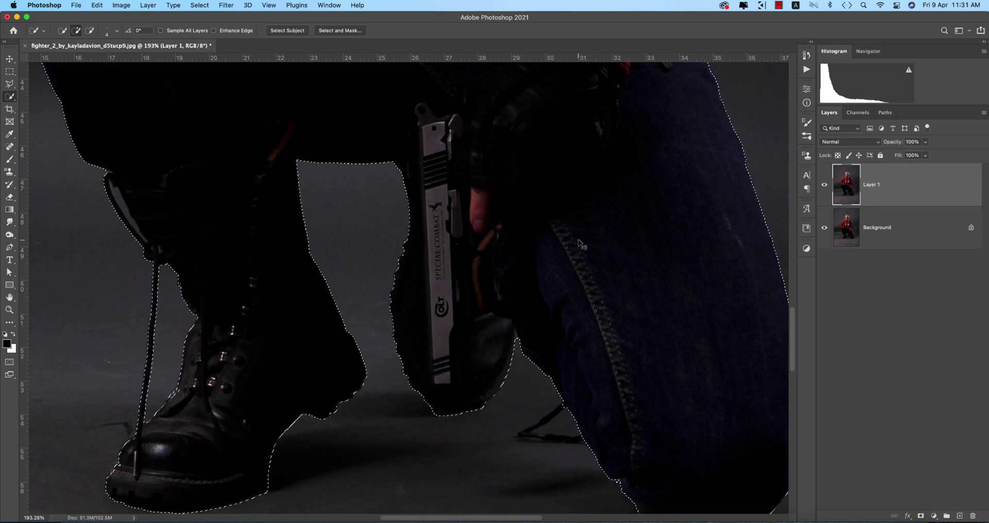
key("super+0")
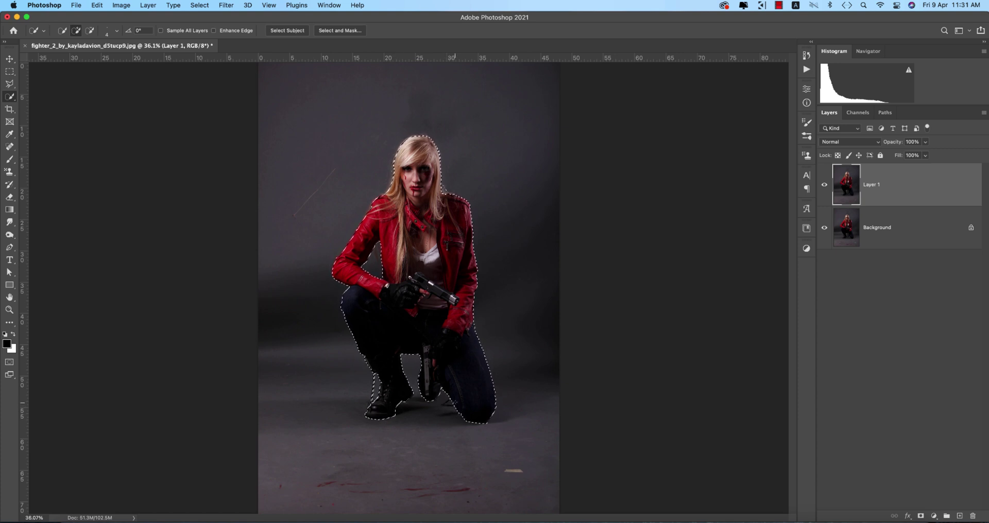
- Add the loose shoelace beside the kneeling leg to the selection with the Quick Selection tool
key("alt")
scroll(455, 402, "up", 10)
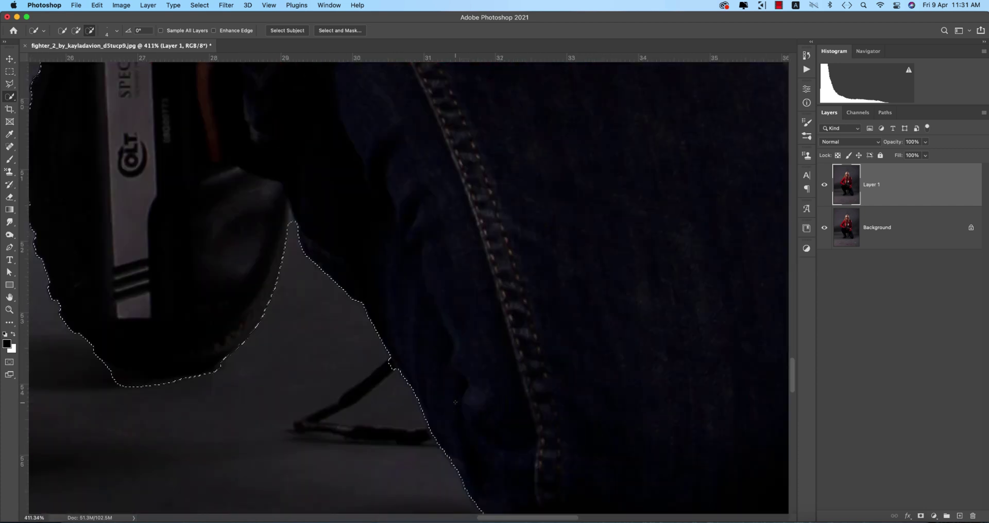
scroll(454, 403, "up", 3)
key("space")
left_click_drag(482, 409, 488, 155)
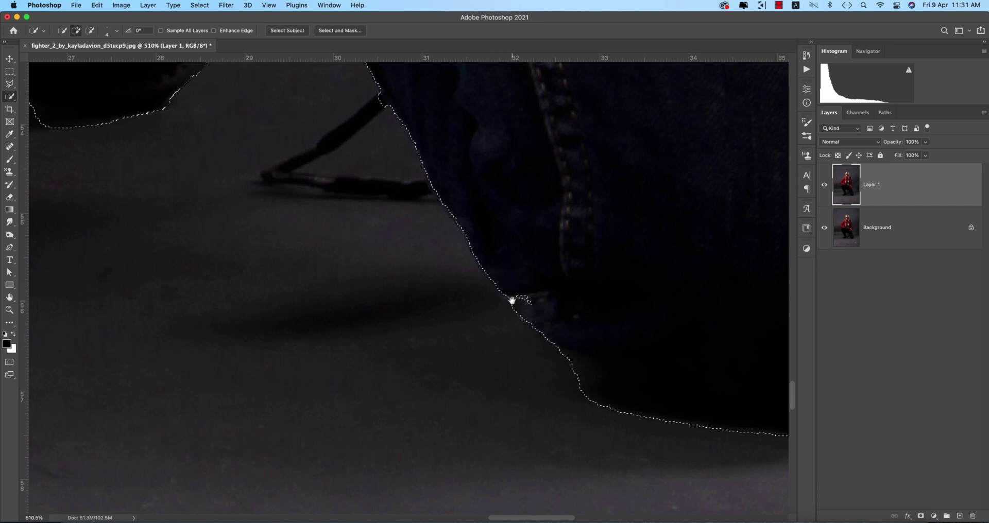
scroll(546, 313, "up", 5)
scroll(545, 314, "left", 3)
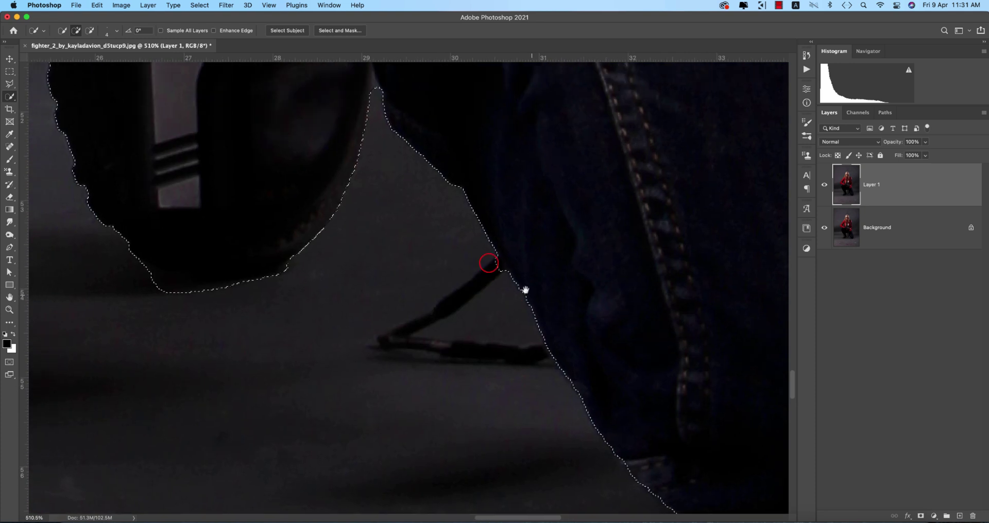
left_click_drag(497, 268, 437, 312)
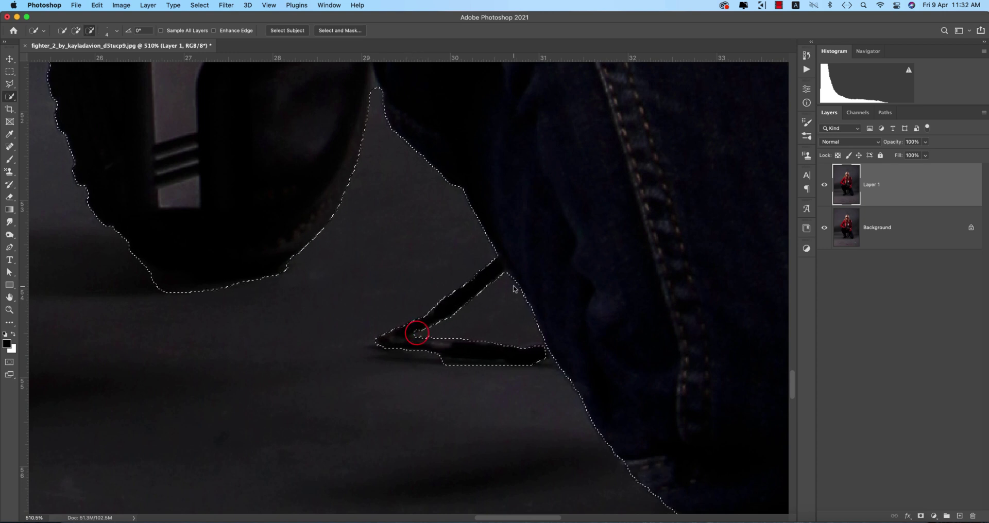
- Subtract the leftover background patches in the gap between the bent arm and the torso from the selection, keeping the hair strand
scroll(513, 289, "down", 10)
left_click_drag(401, 210, 456, 503)
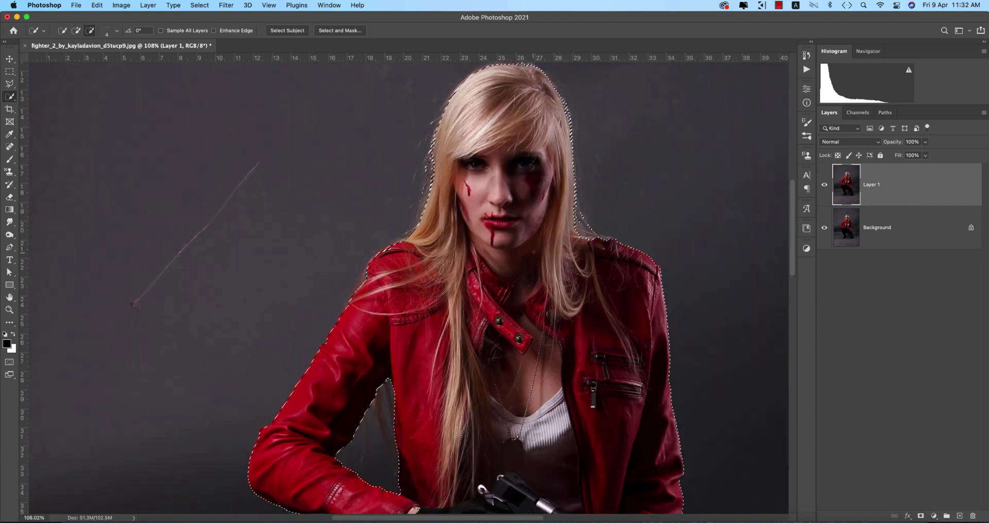
scroll(536, 258, "up", 5)
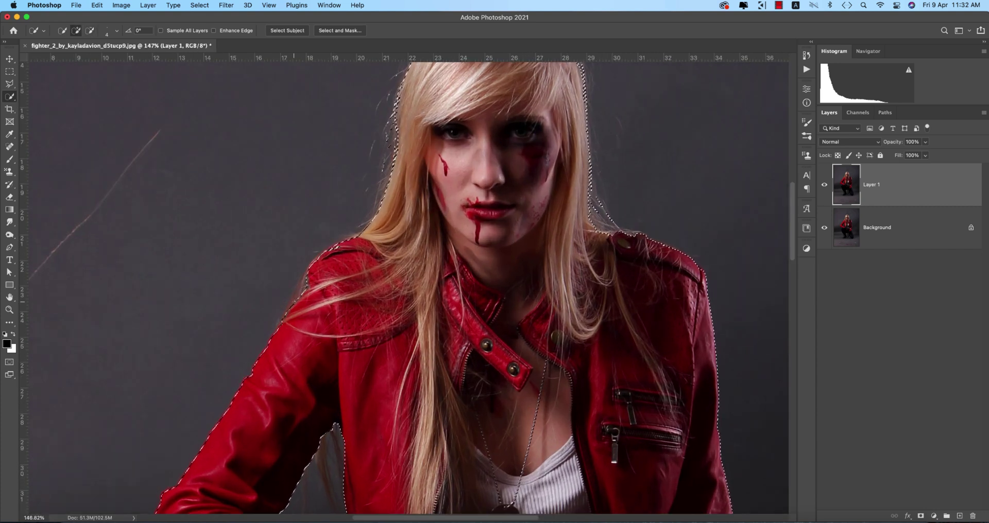
key("super+d")
left_click_drag(523, 437, 547, 212)
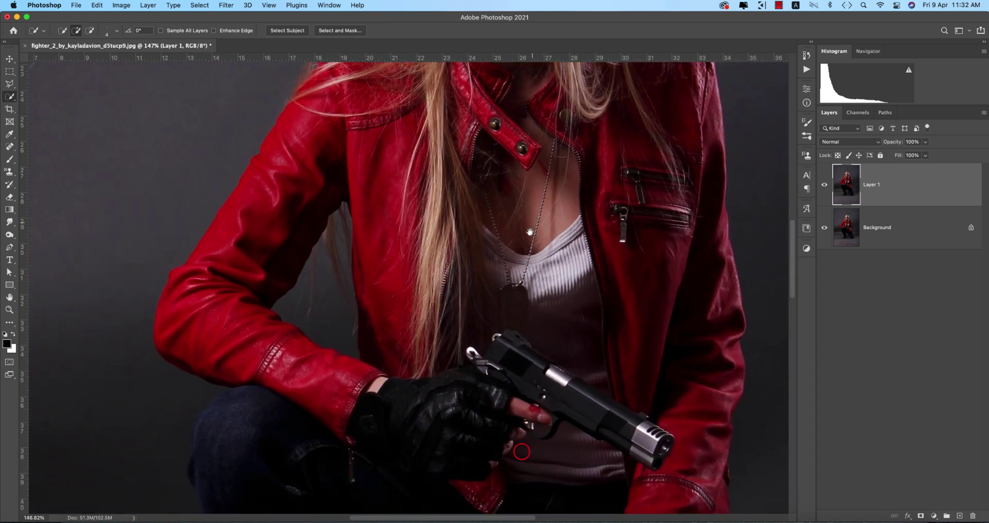
left_click_drag(576, 317, 504, 389)
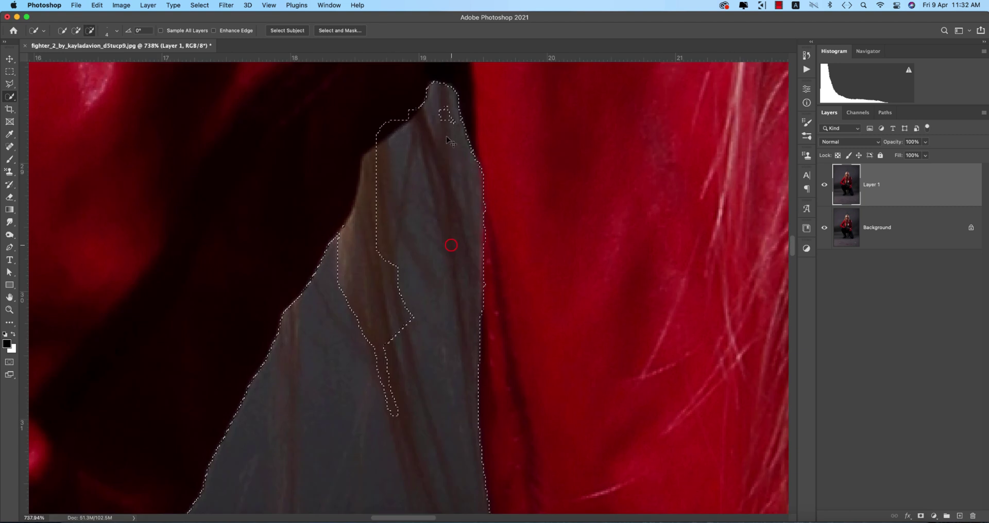
key("super+z")
key("super+z")
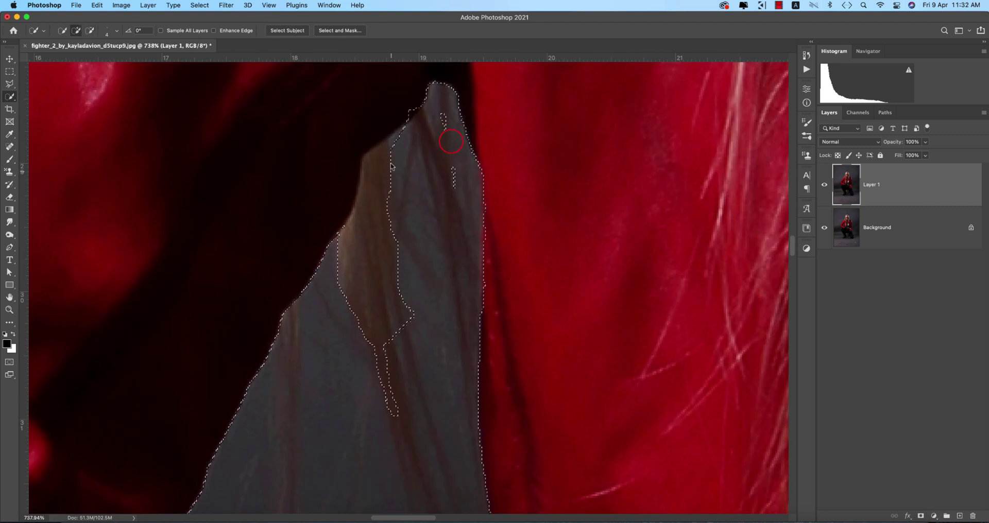
left_click(448, 162, "alt")
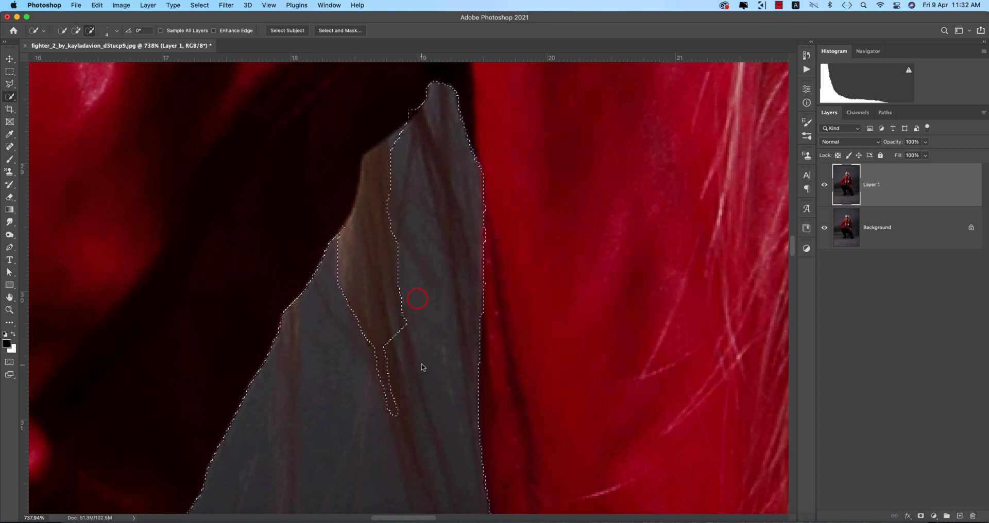
key("super+0")
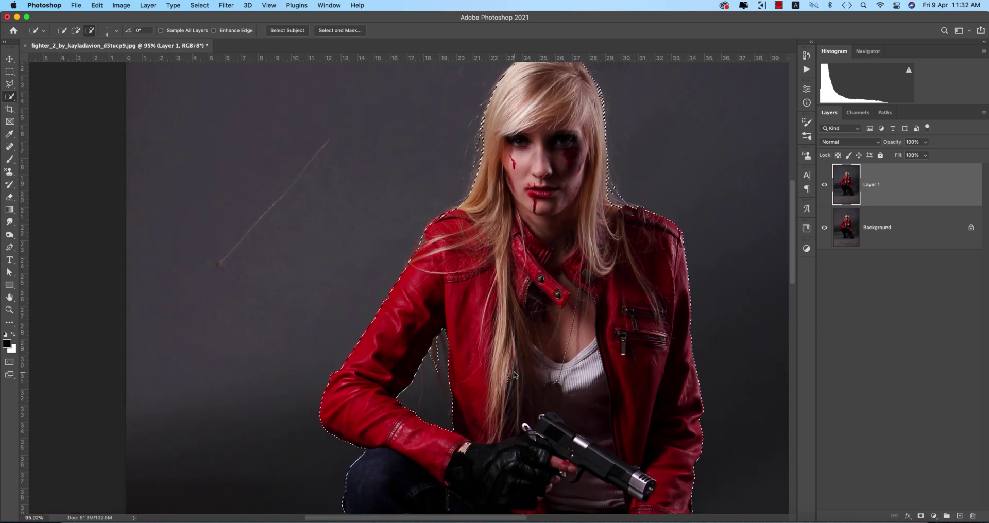
- Open the selection in Select and Mask and check the cutout's hair, jacket, legs and boots against the black overlay
left_click(322, 31)
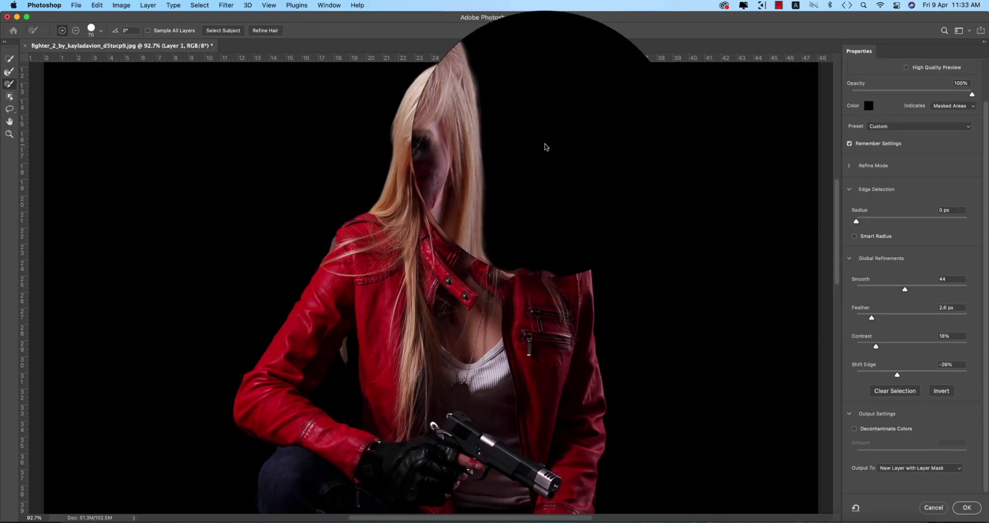
scroll(495, 289, "down", 10)
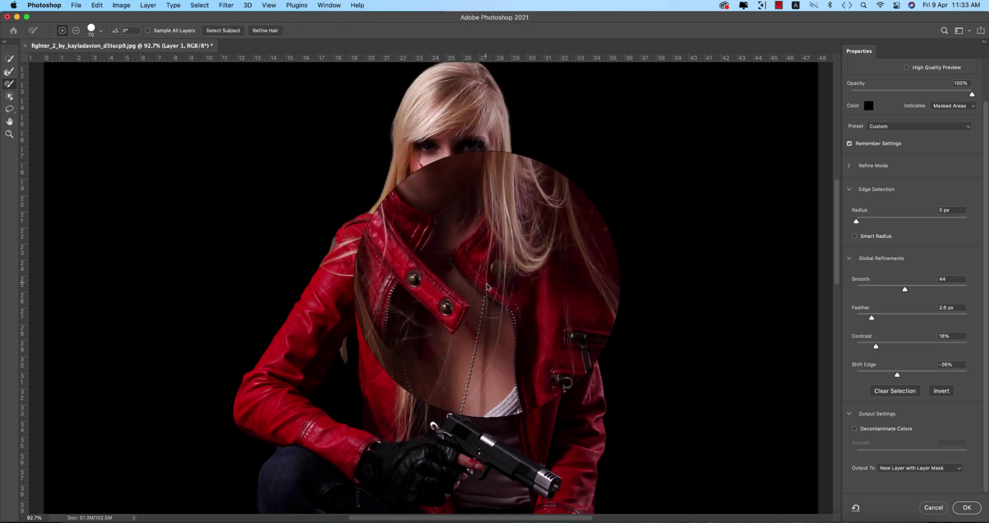
scroll(508, 289, "up", 10)
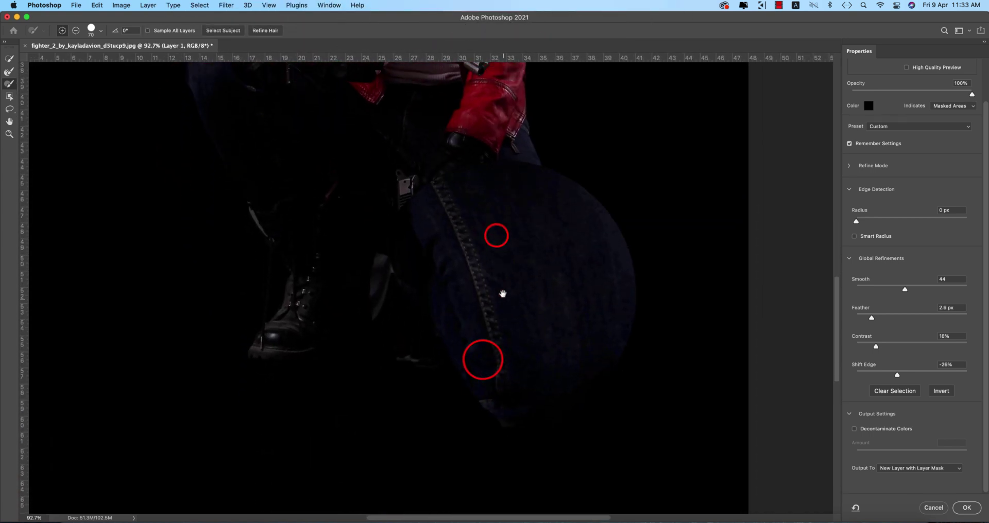
scroll(559, 200, "up", 5)
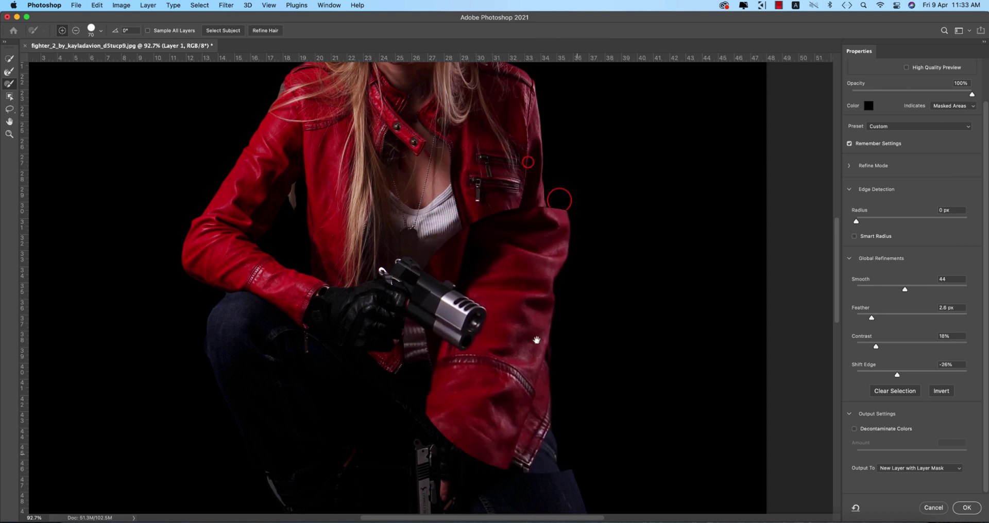
key("ctrl+0")
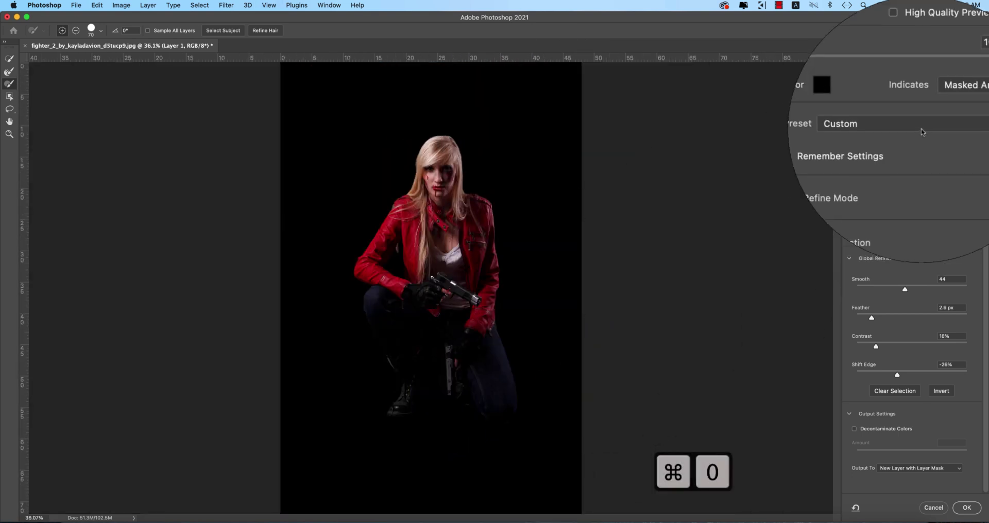
- Try white, red, maroon and blue overlay colours behind the cutout, settling on dark navy 0c0e1c
left_click(869, 105)
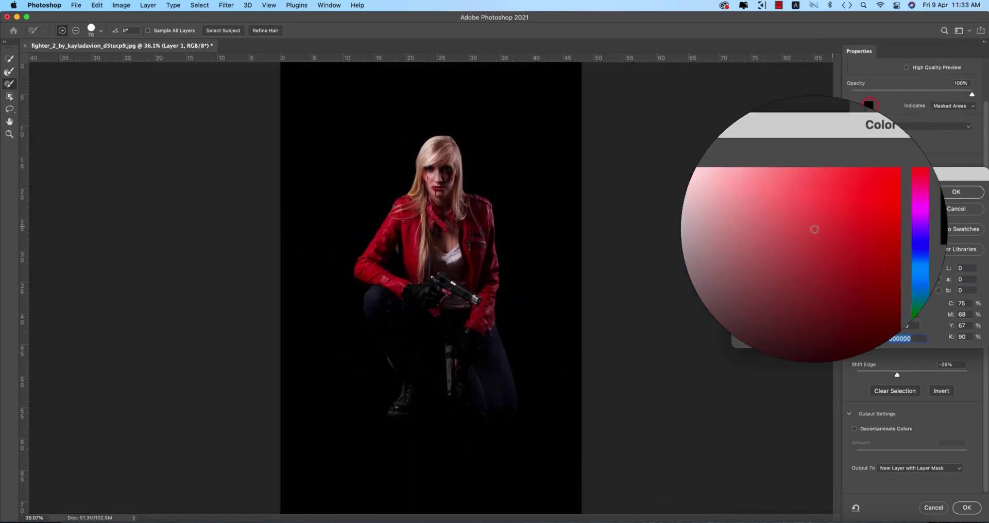
left_click(737, 209)
left_click_drag(738, 208, 738, 198)
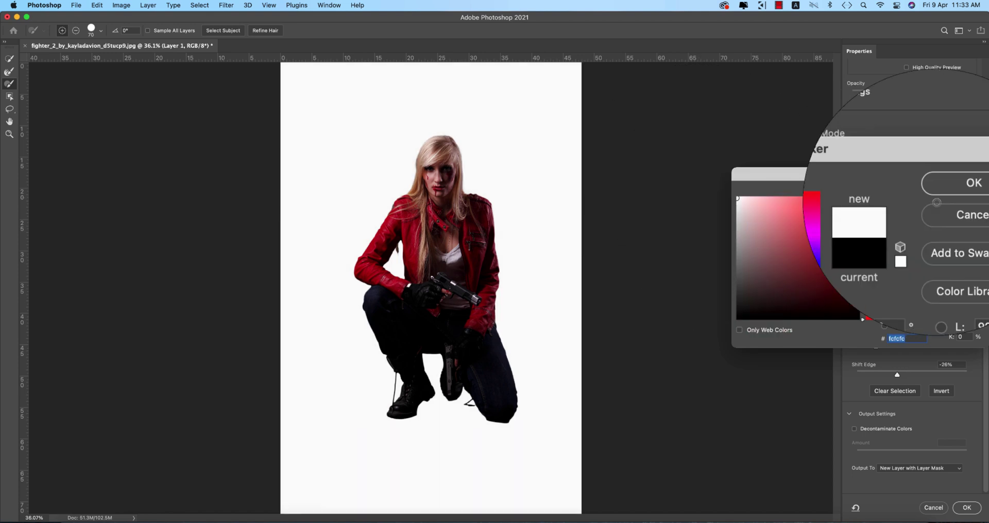
left_click(838, 231)
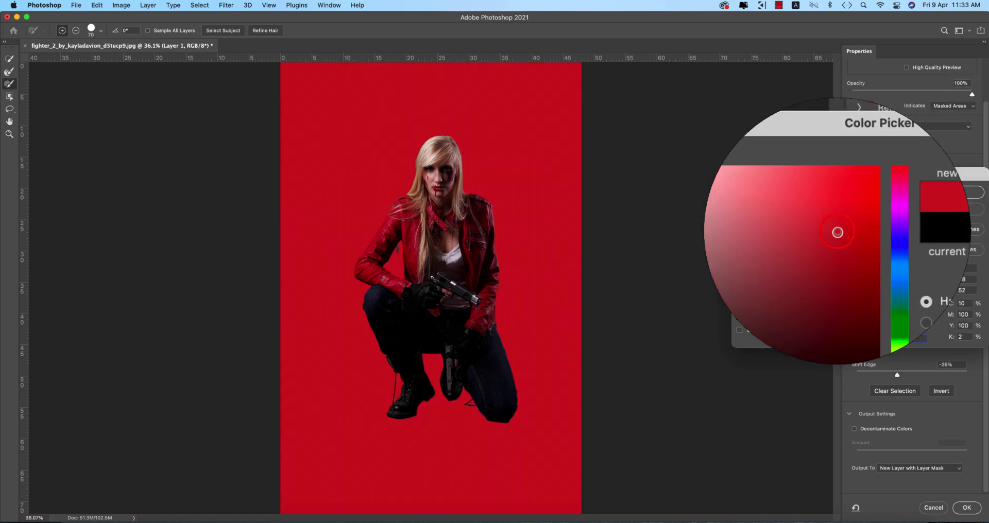
left_click(810, 294)
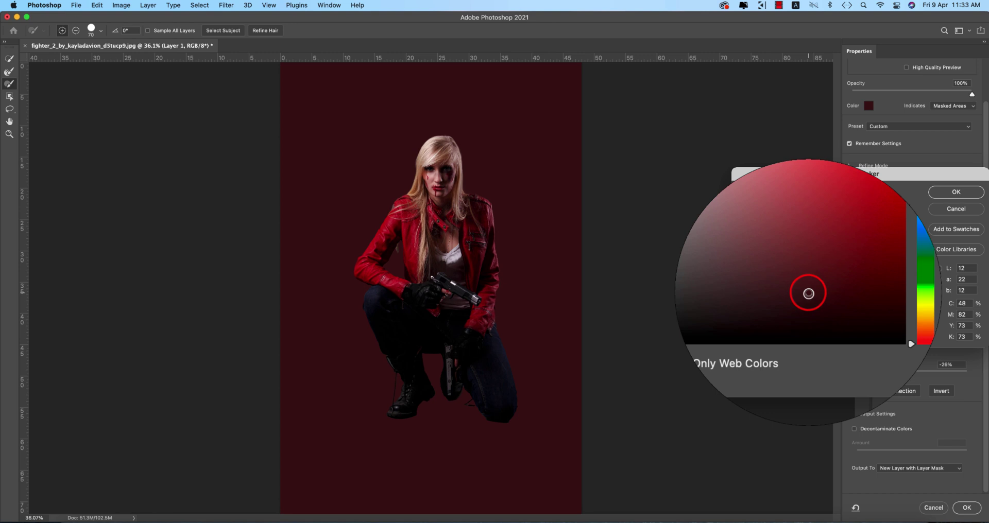
left_click(873, 240)
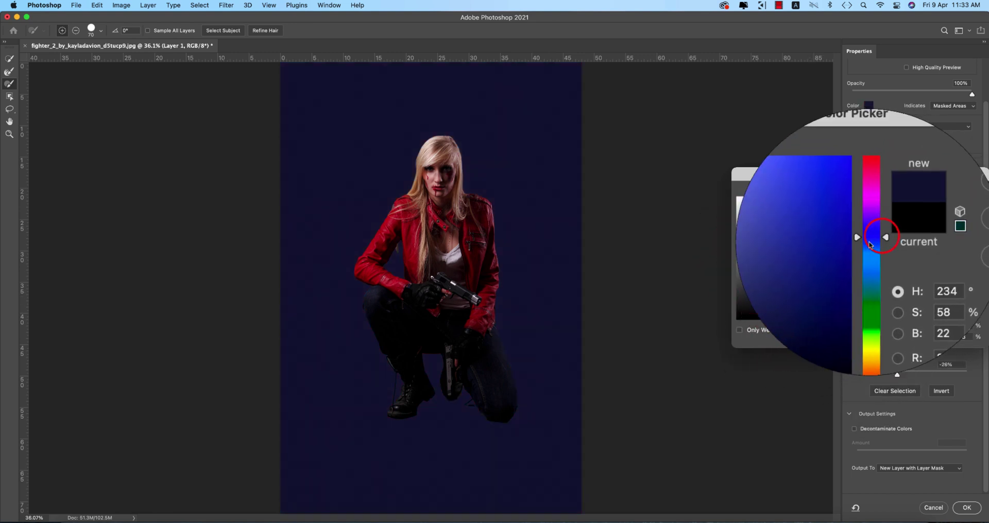
left_click(774, 278)
left_click(750, 243)
left_click(743, 212)
left_click(806, 306)
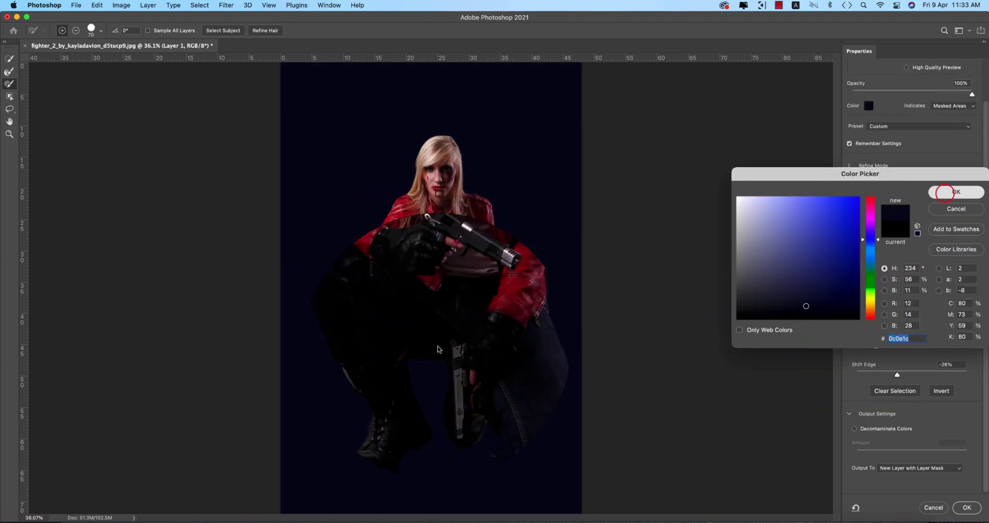
- Accept the dark navy overlay colour, set the edge detection radius to 1 px, show the refine mode options and review the global refinements
left_click(948, 191)
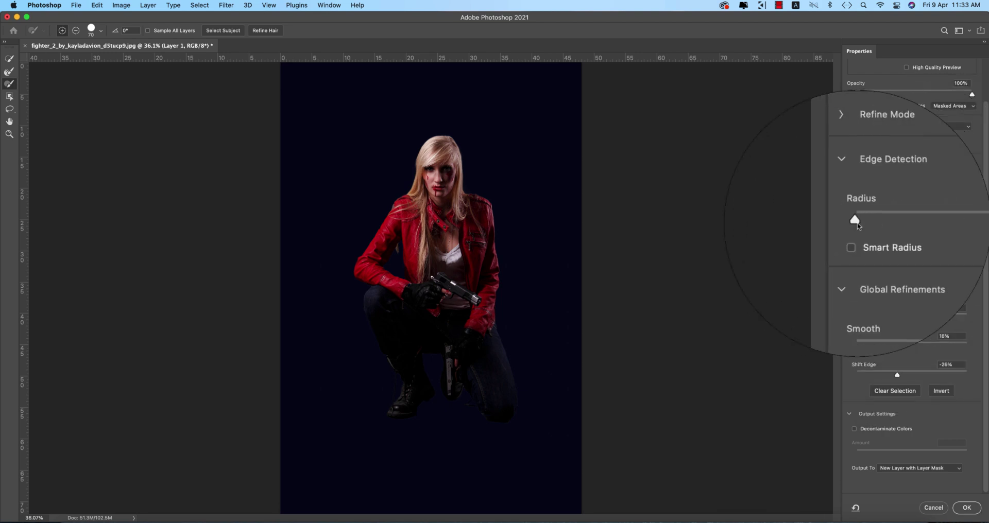
left_click_drag(856, 222, 860, 222)
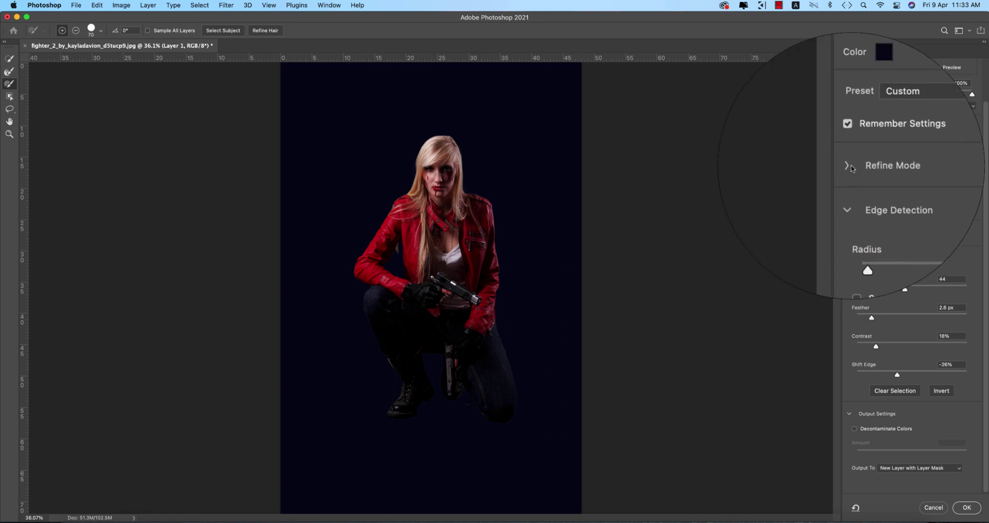
left_click(849, 168)
key("super+z")
key("Up")
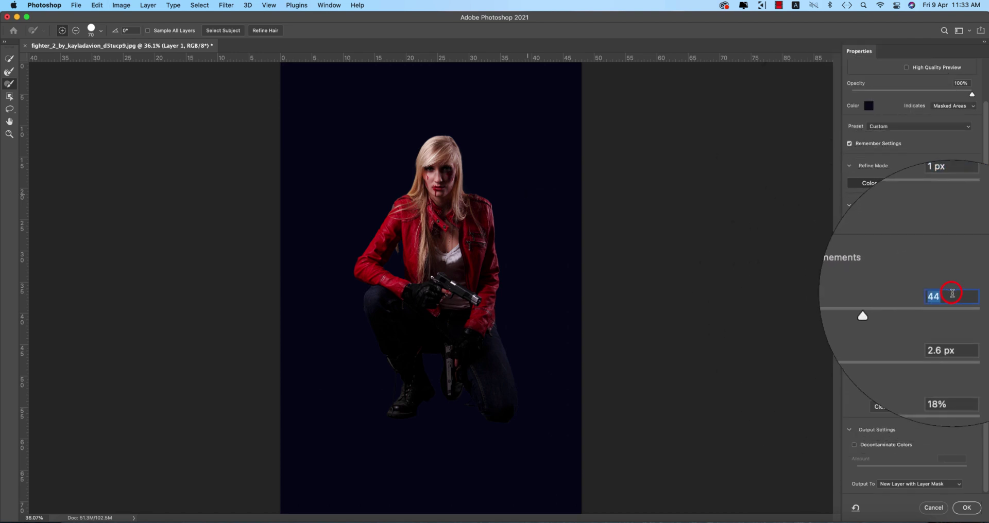
left_click(958, 325)
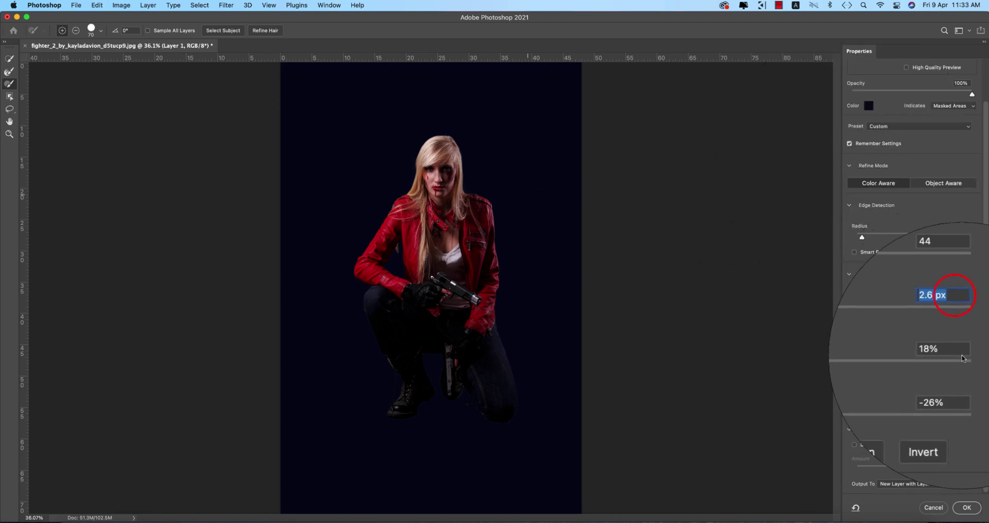
left_click(960, 354)
left_click(959, 381)
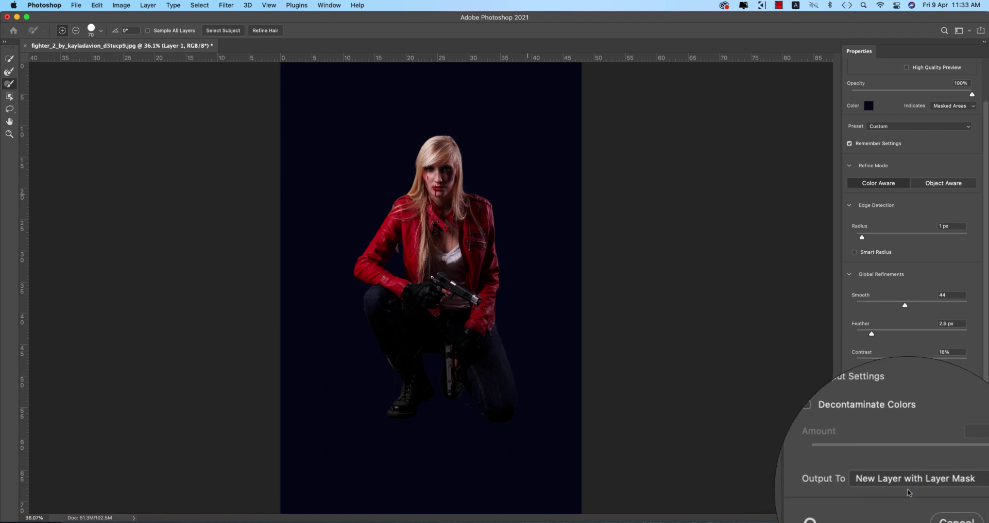
- Output the refined selection as a new layer with layer mask and hide the Background layer
left_click(908, 493)
left_click(909, 488)
left_click(961, 509)
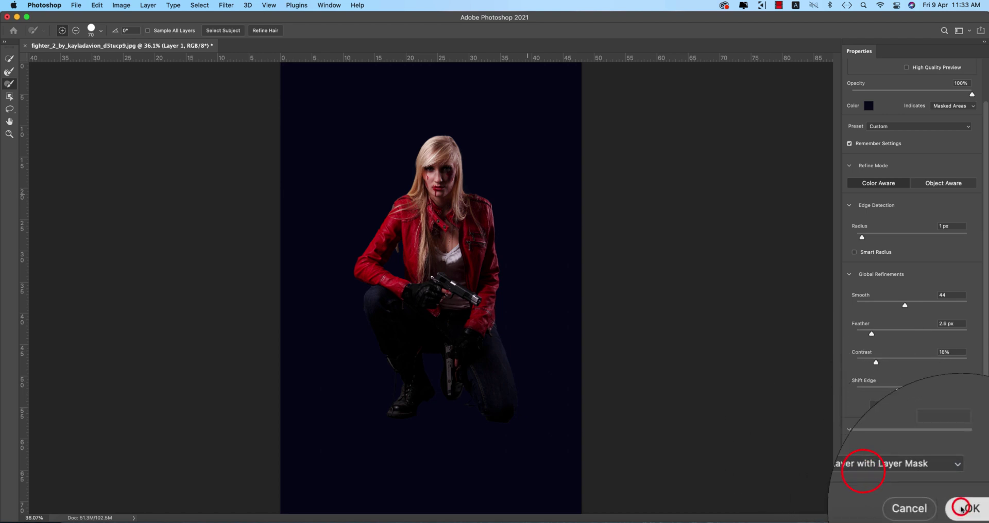
left_click(824, 270)
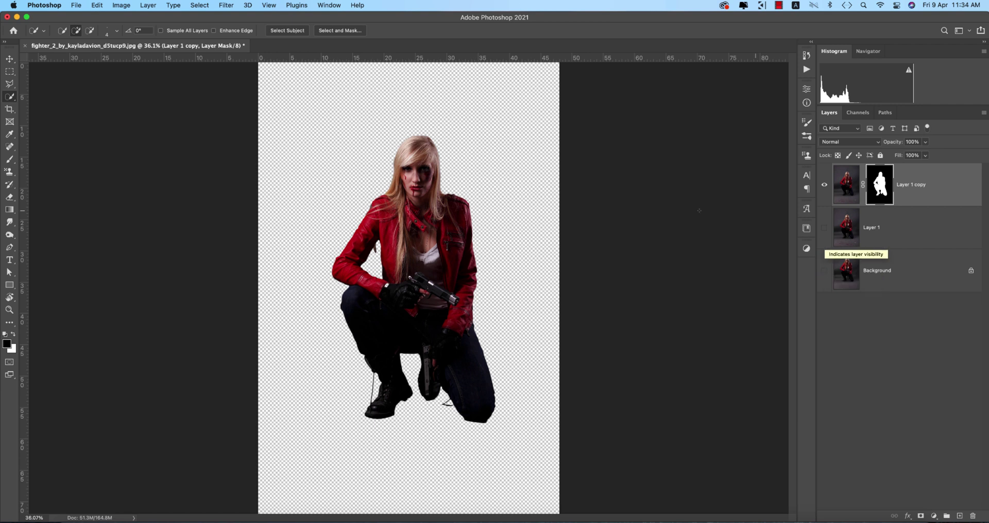
- Lasso the leftover hair patch in the gap beneath the bent arm, hide it with black on the layer mask, and deselect
scroll(373, 247, "down", 3)
scroll(431, 326, "up", 8)
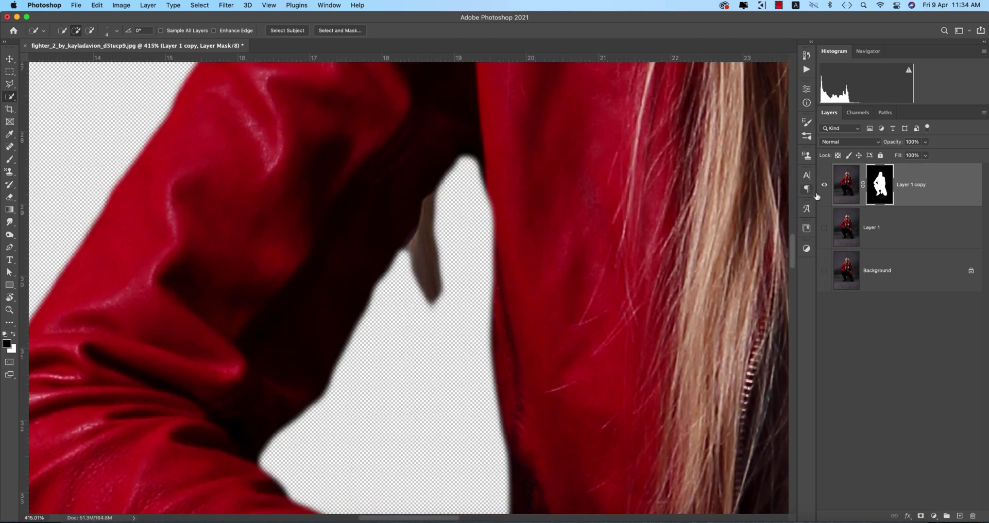
left_click(10, 84)
right_click(10, 84)
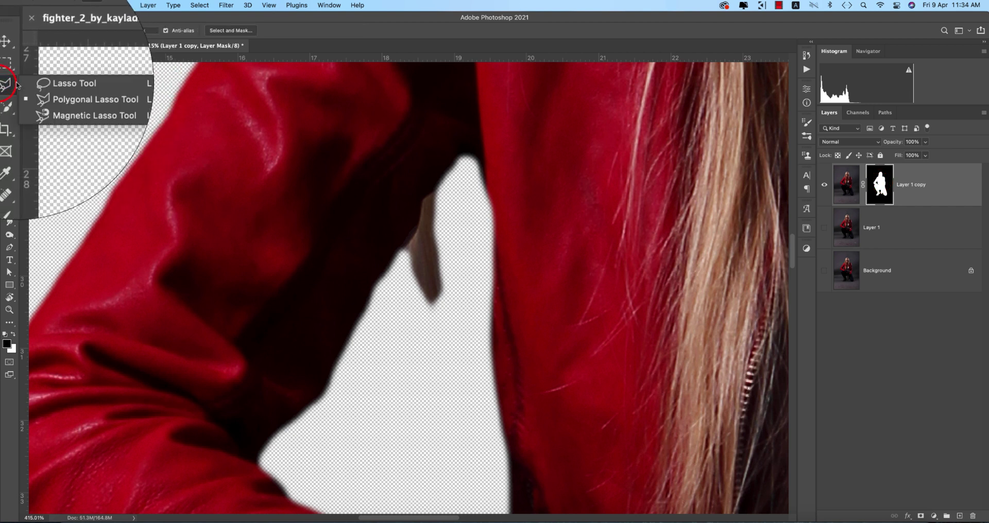
left_click(57, 85)
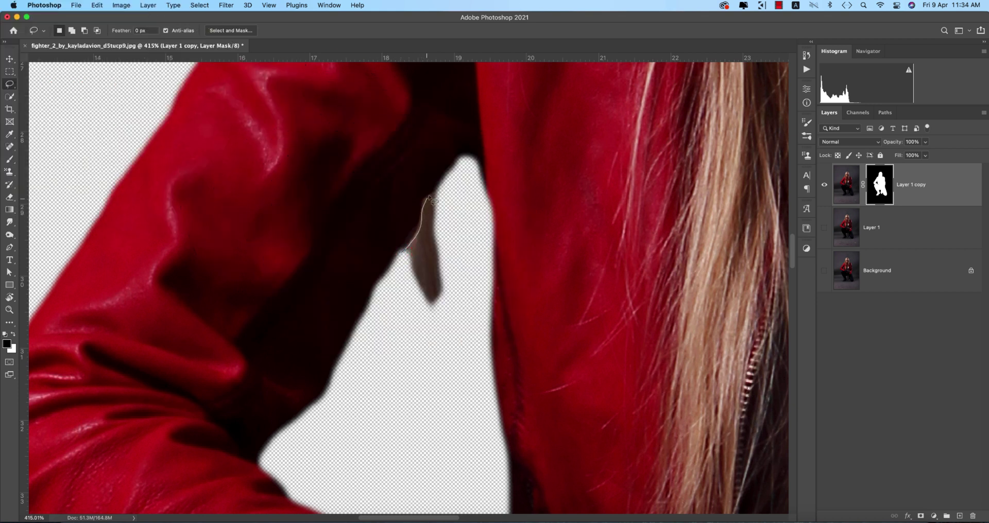
left_click_drag(411, 264, 472, 283)
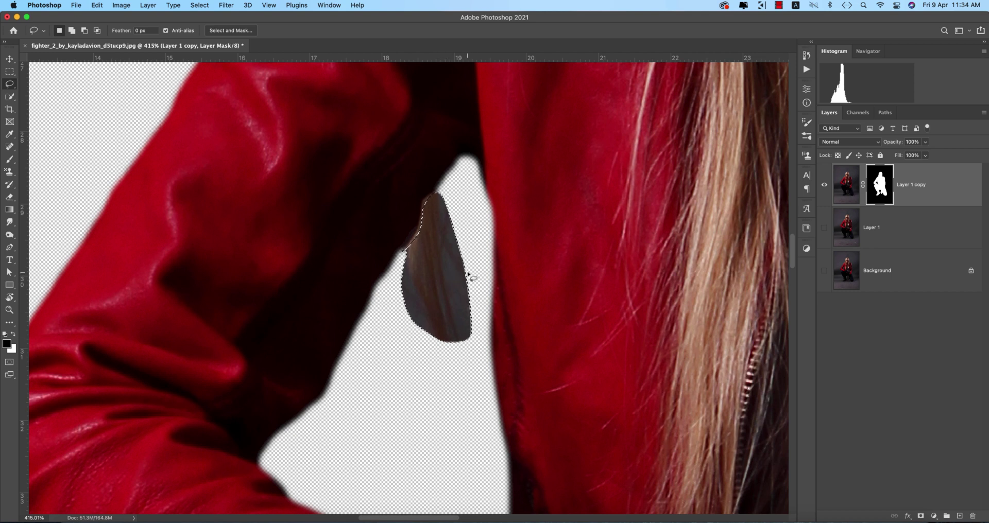
key("super+z")
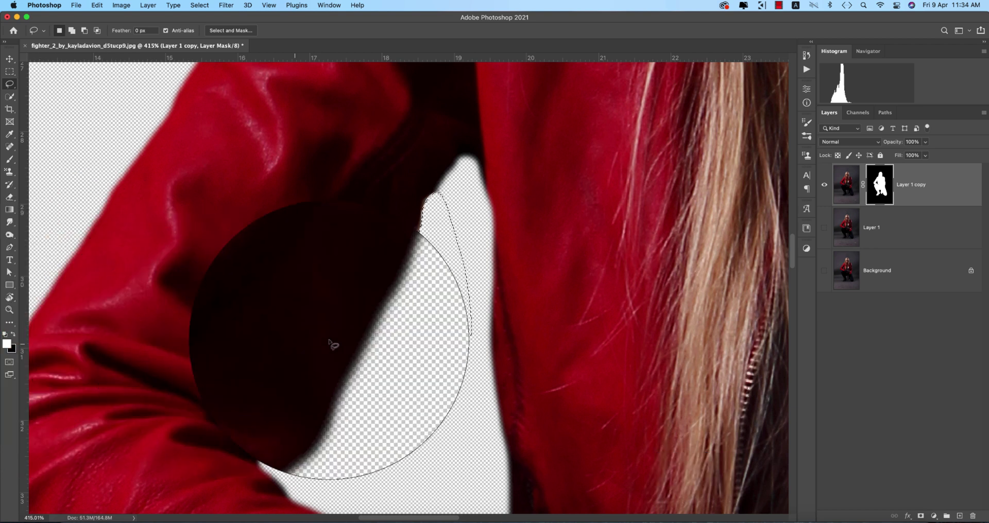
key("super+d")
scroll(435, 331, "up", 3)
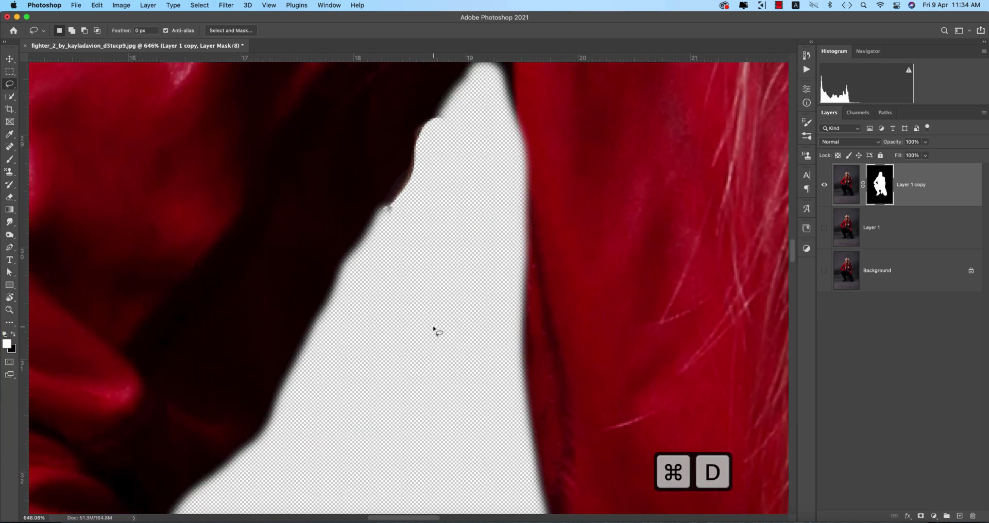
- Add a light grey Solid Color fill layer above Layer 1, directly beneath the cutout
scroll(435, 331, "down", 10)
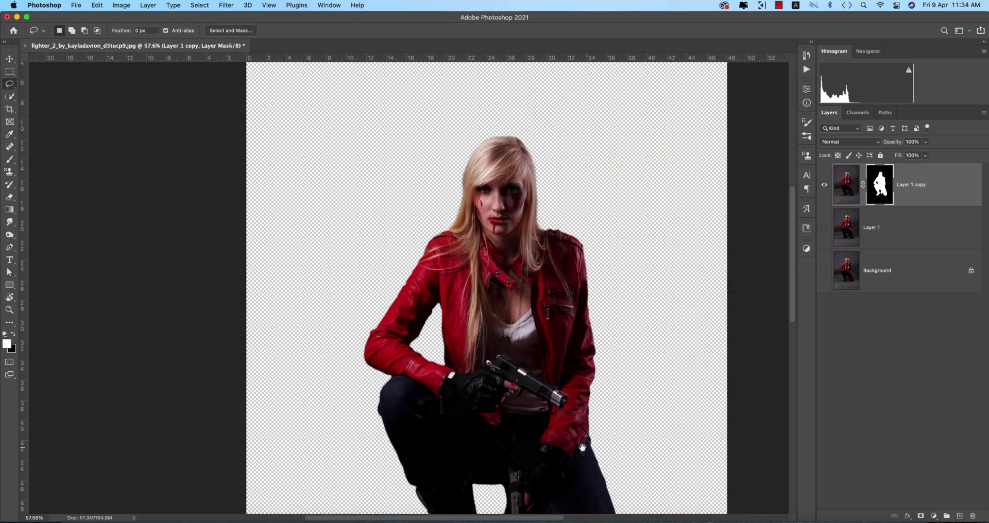
scroll(583, 449, "down", 5)
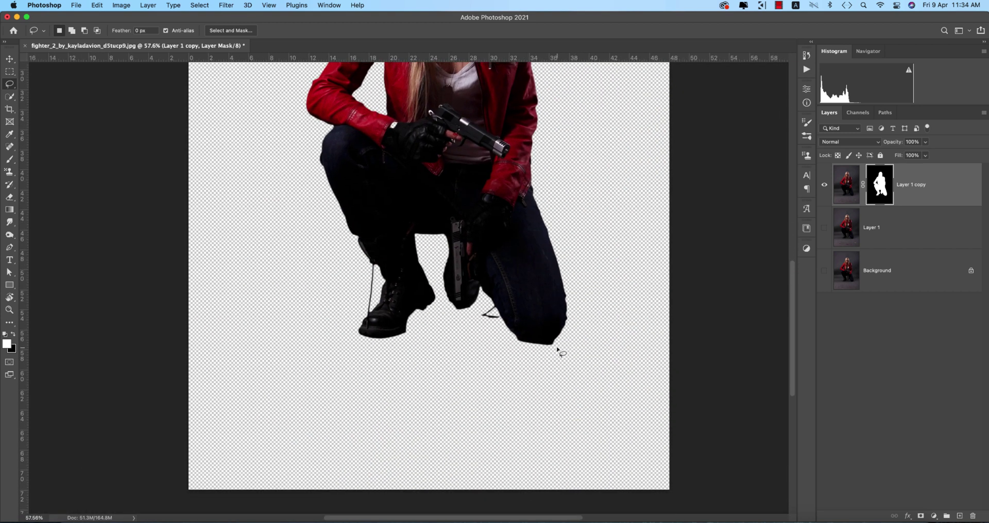
scroll(559, 351, "up", 2)
scroll(559, 351, "down", 5)
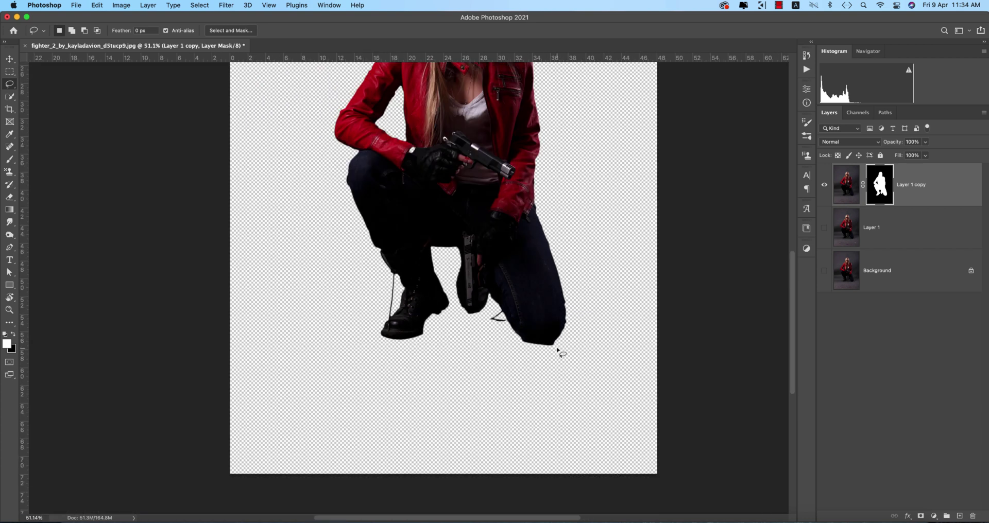
left_click(905, 233)
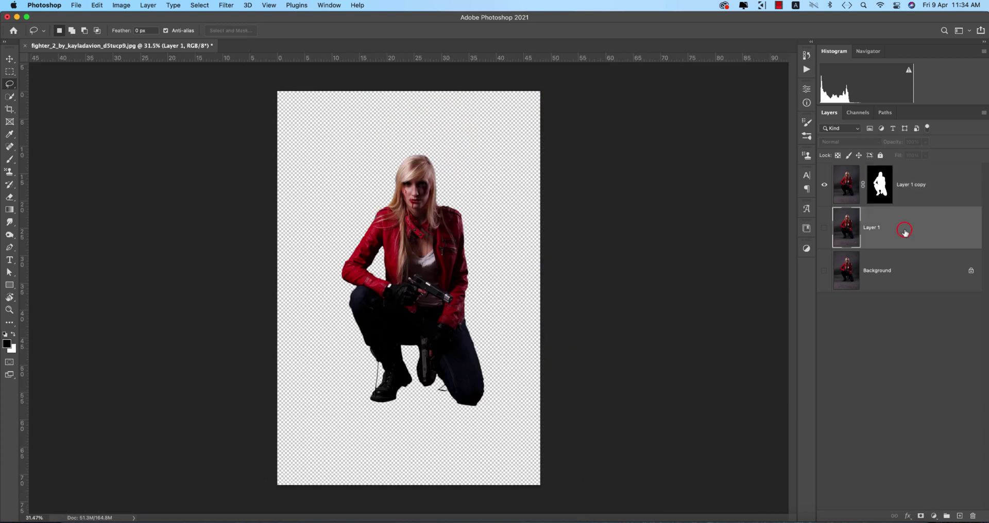
left_click(934, 516)
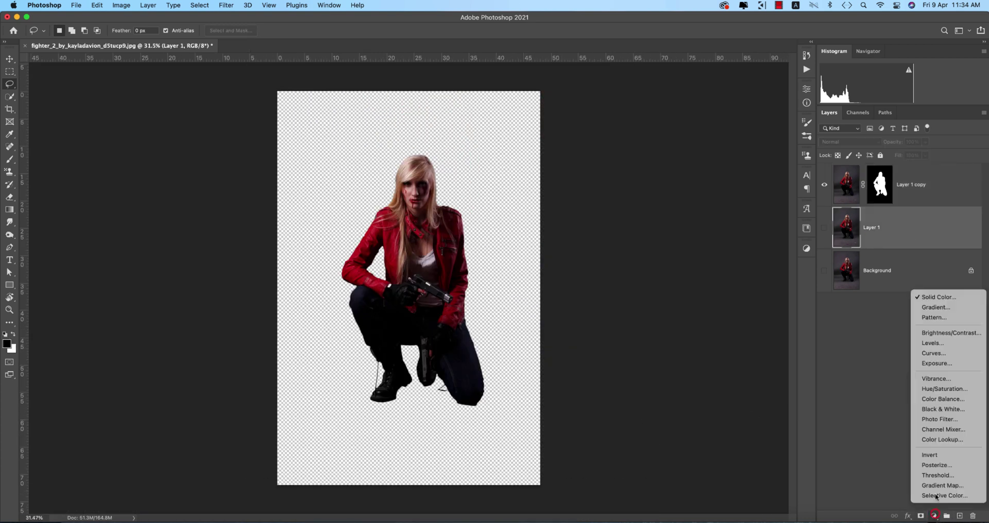
left_click(940, 299)
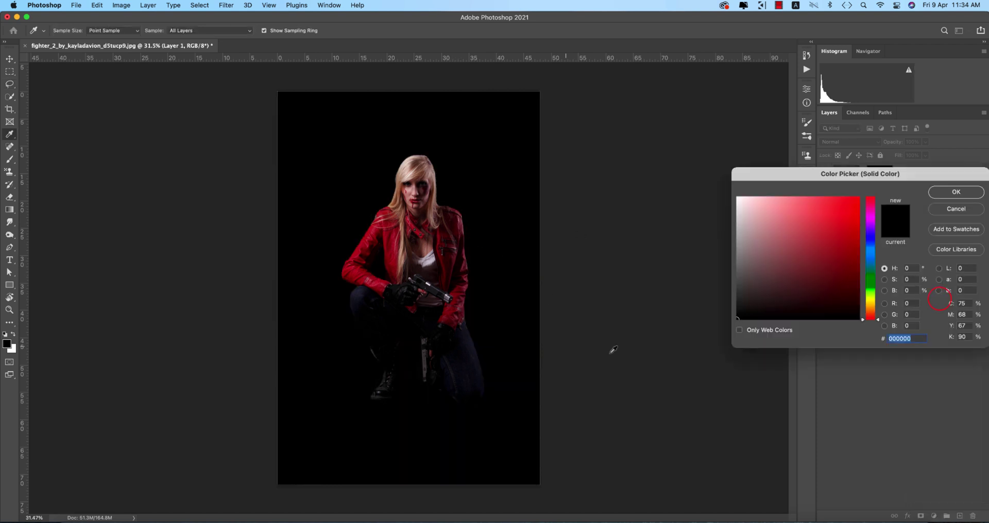
left_click_drag(746, 241, 725, 230)
left_click(944, 193)
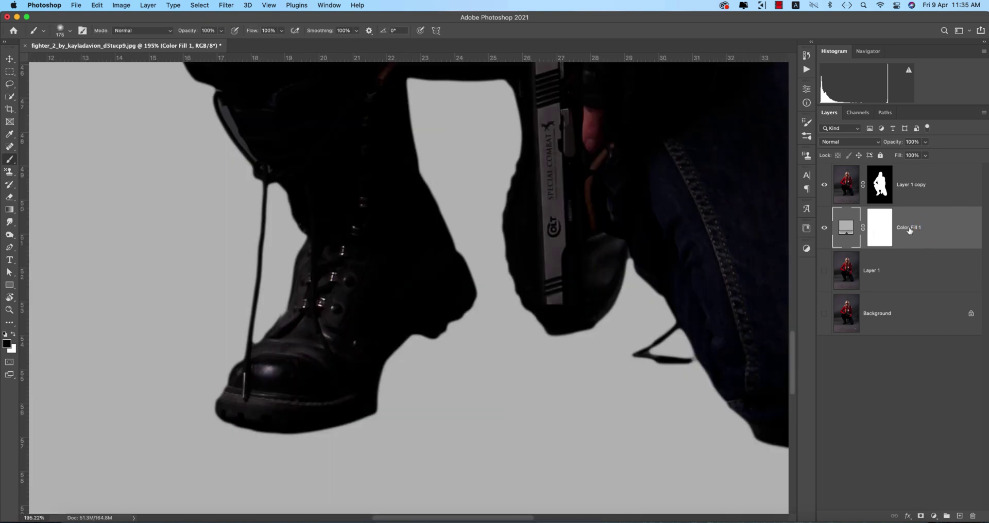
- Paint one soft black 175 px brush dab on a new layer above the colour fill and flatten it into a wide shadow under the front boot
left_click(959, 516)
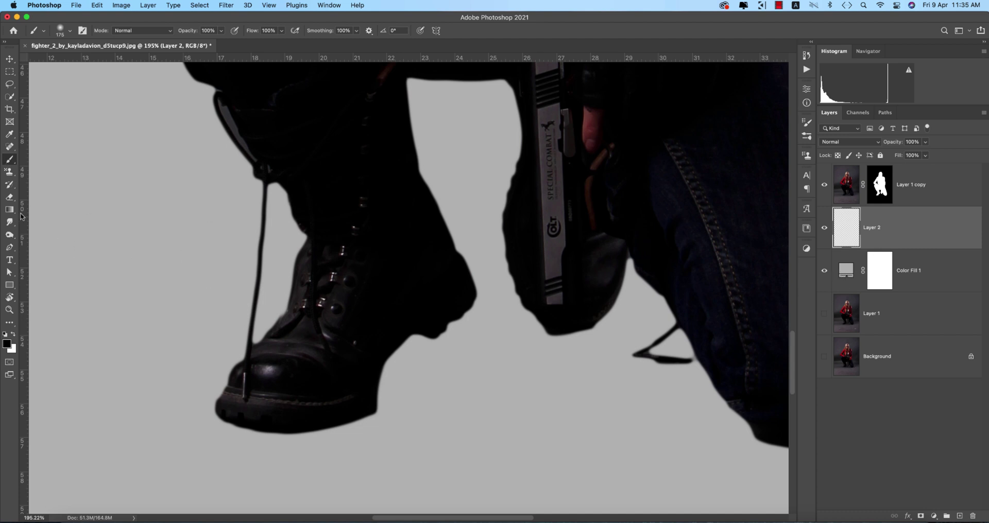
left_click(522, 410)
key("super+t")
mouse_move(524, 341)
left_mouse_down()
mouse_move(522, 447)
mouse_move(353, 438)
mouse_move(579, 431)
left_mouse_up()
key("Return")
key("b")
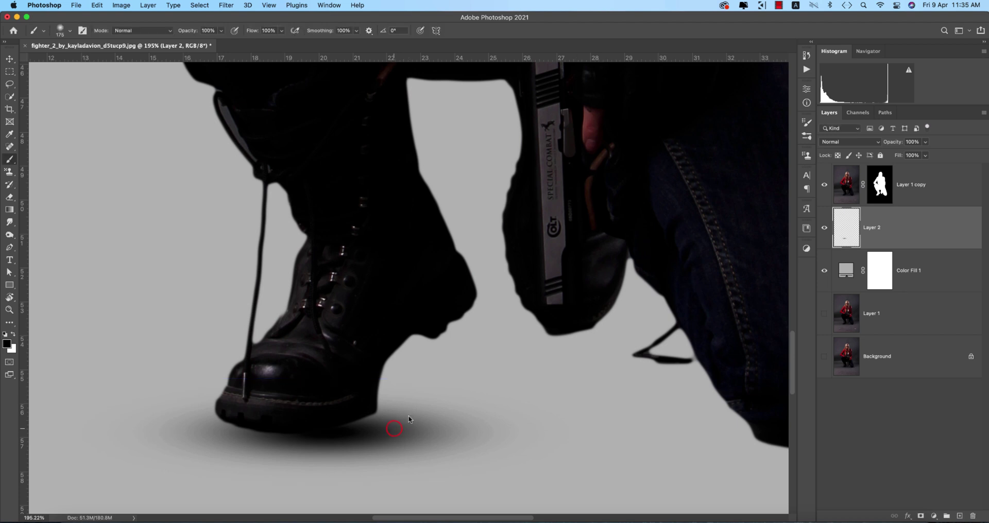
- Move, skew and stretch the boot shadow with Free Transform so it follows the angle of the sole
left_click(9, 59)
key("super+t")
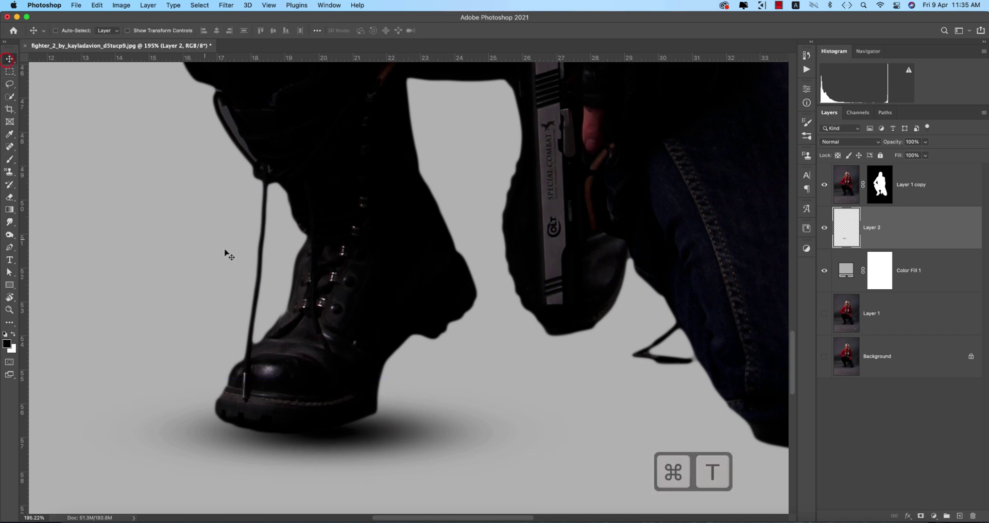
left_click_drag(395, 434, 412, 417)
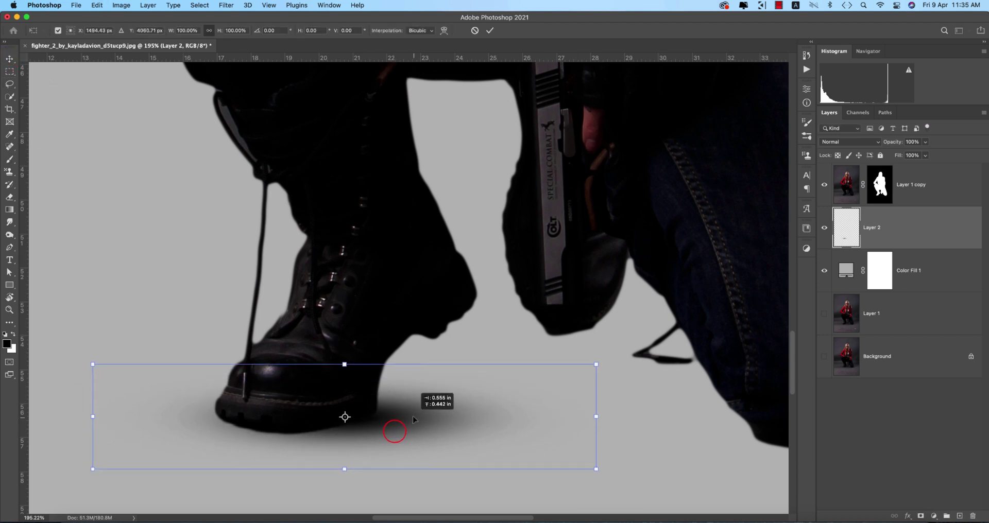
left_click_drag(596, 470, 597, 421)
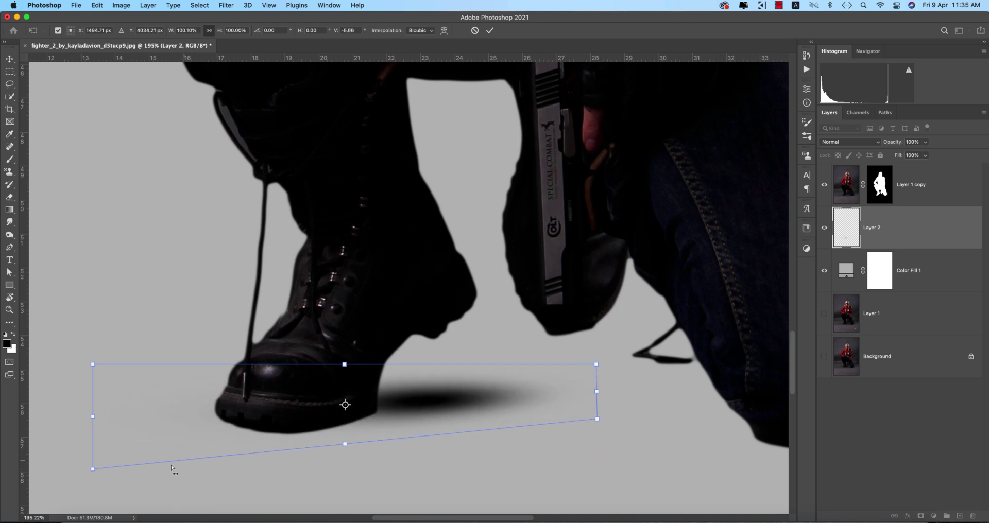
left_click_drag(93, 364, 48, 384)
left_click_drag(423, 405, 364, 417)
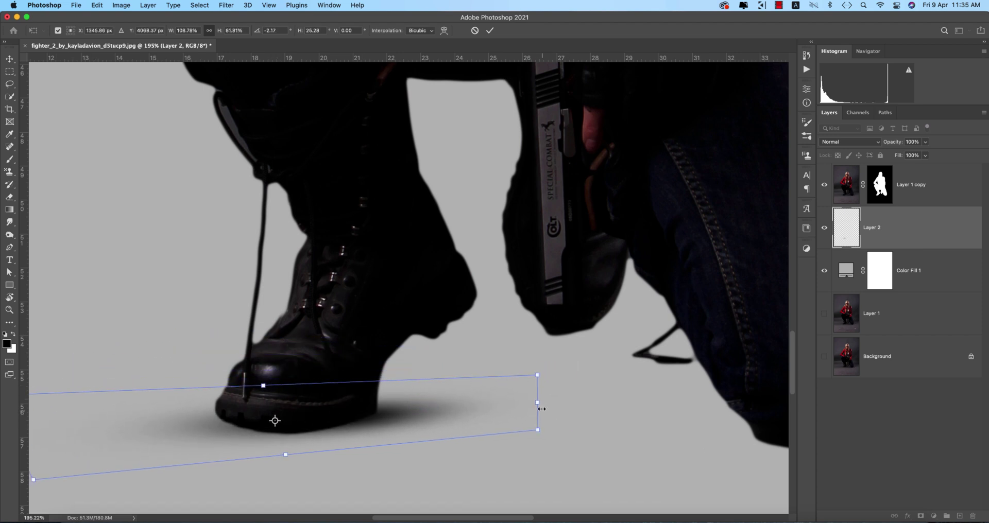
left_click_drag(540, 404, 684, 404)
left_click_drag(516, 403, 408, 415)
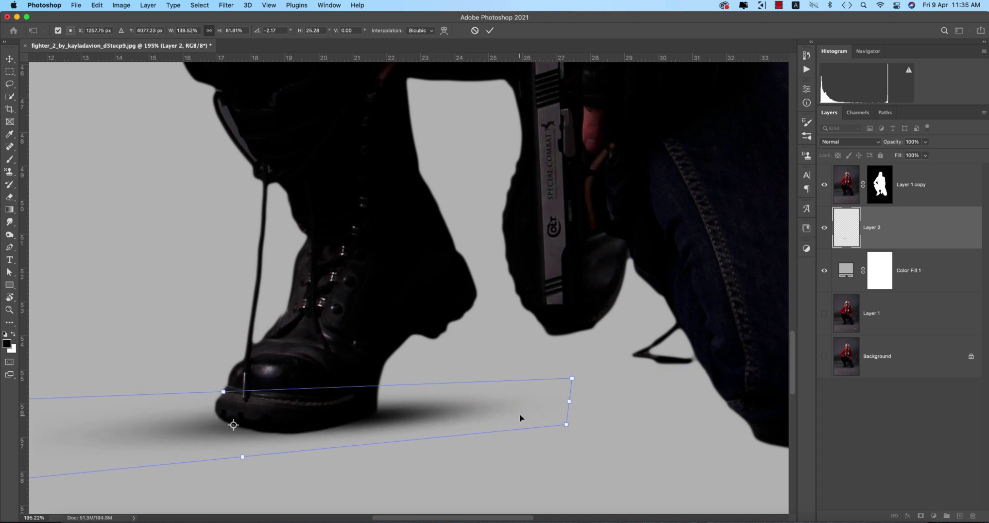
key("Return")
- Add a layer mask to the shadow layer and paint black on it to hide the shadow extending in front of the boot's toe
scroll(370, 451, "down", 10)
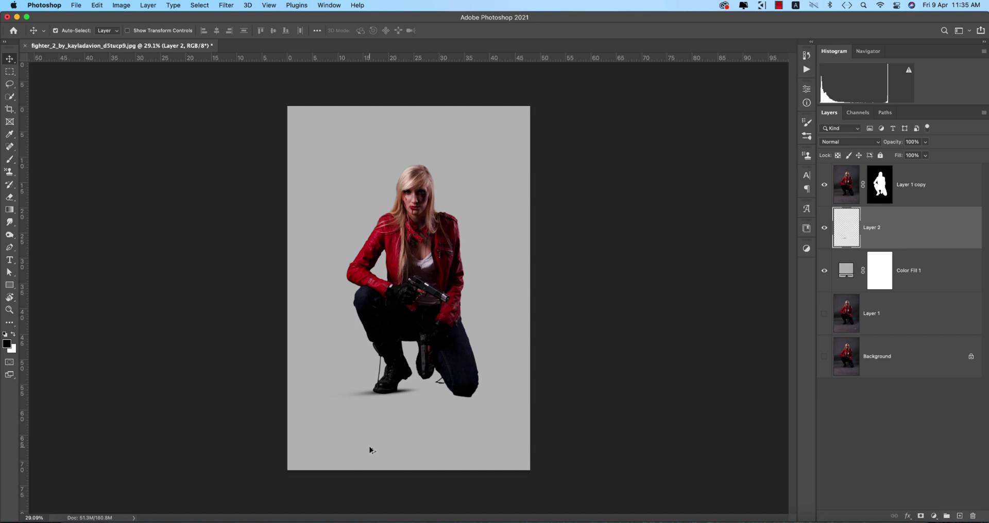
scroll(372, 449, "up", 4)
scroll(373, 385, "up", 4)
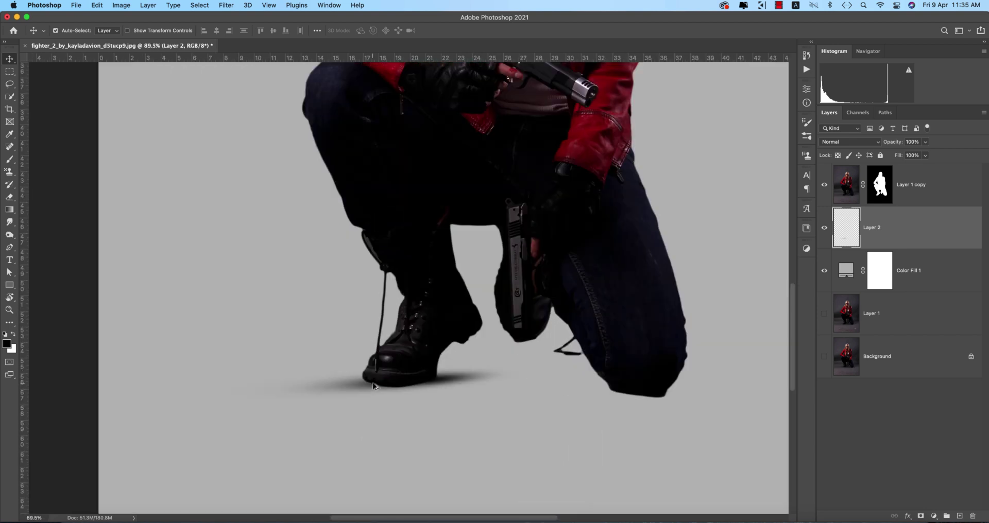
left_click(9, 84)
left_click(920, 516)
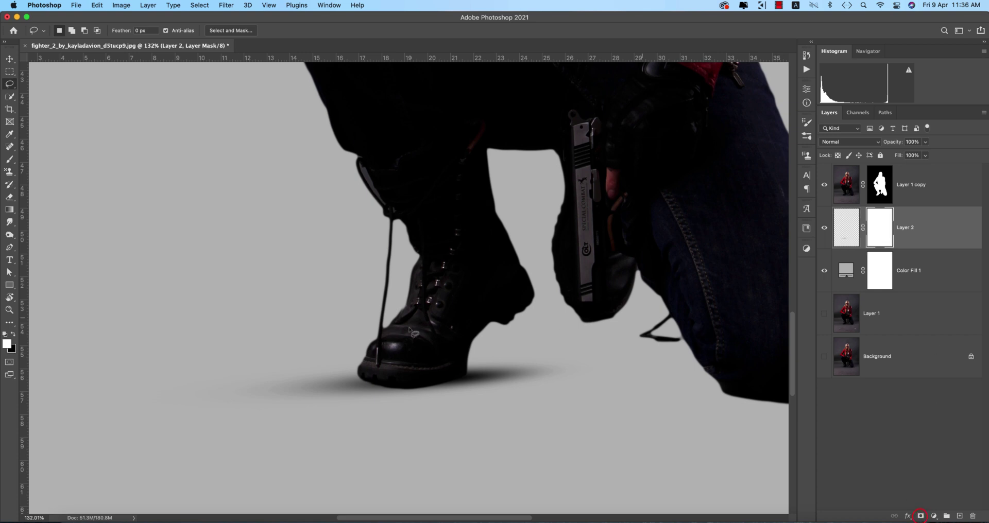
left_click(10, 159)
left_click(333, 386)
left_click(14, 333)
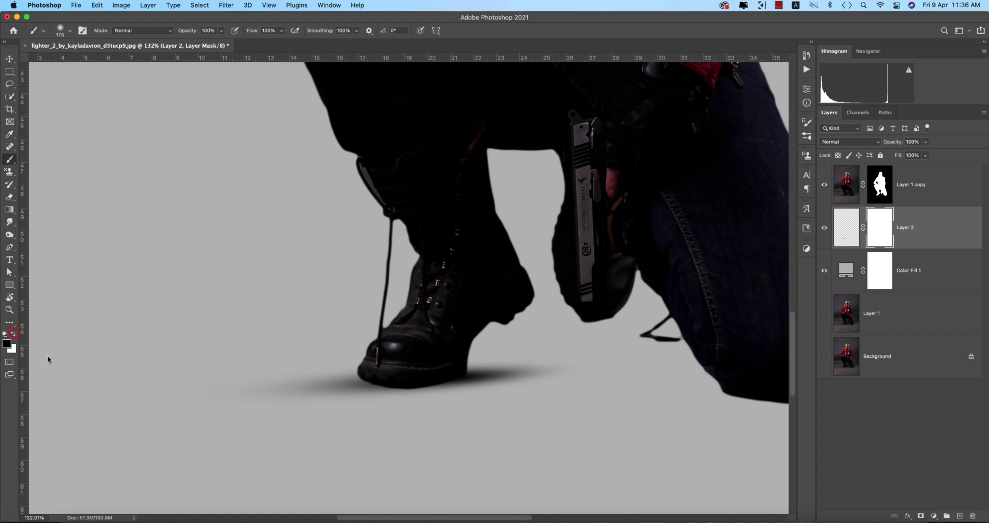
left_click_drag(211, 408, 384, 373)
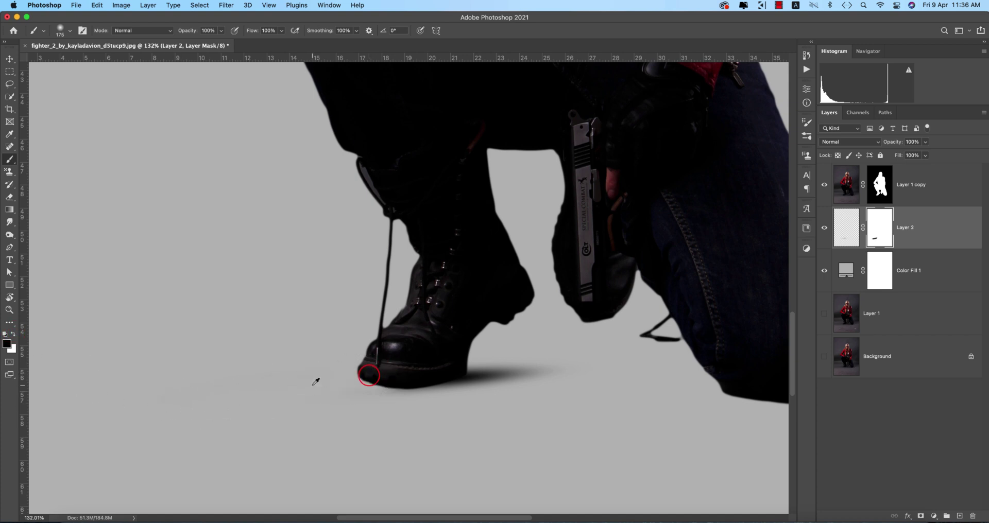
- Duplicate the masked boot shadow and place the copy beneath the knee resting on the ground
scroll(316, 382, "down", 4)
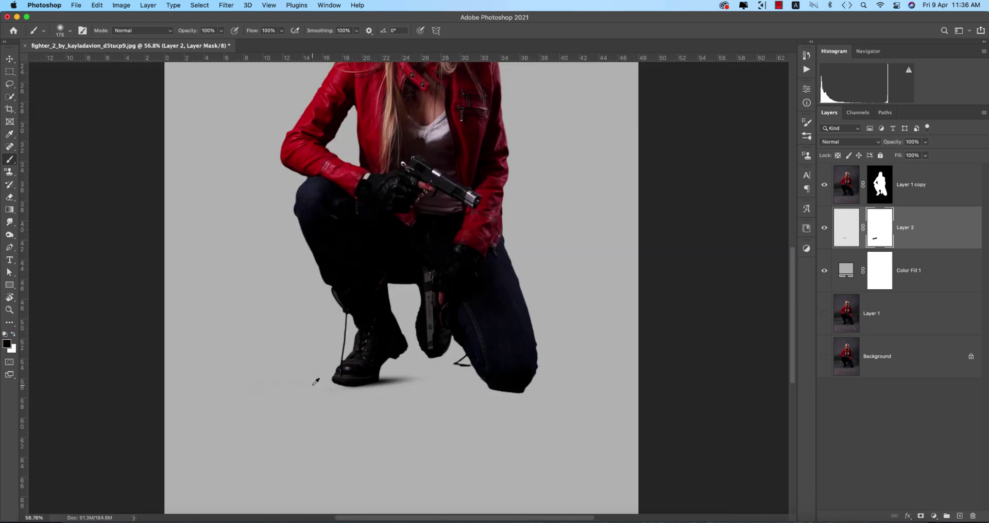
left_click(9, 59)
left_click_drag(391, 381, 557, 384)
key("super+z")
left_click_drag(391, 386, 528, 392)
right_click(538, 399)
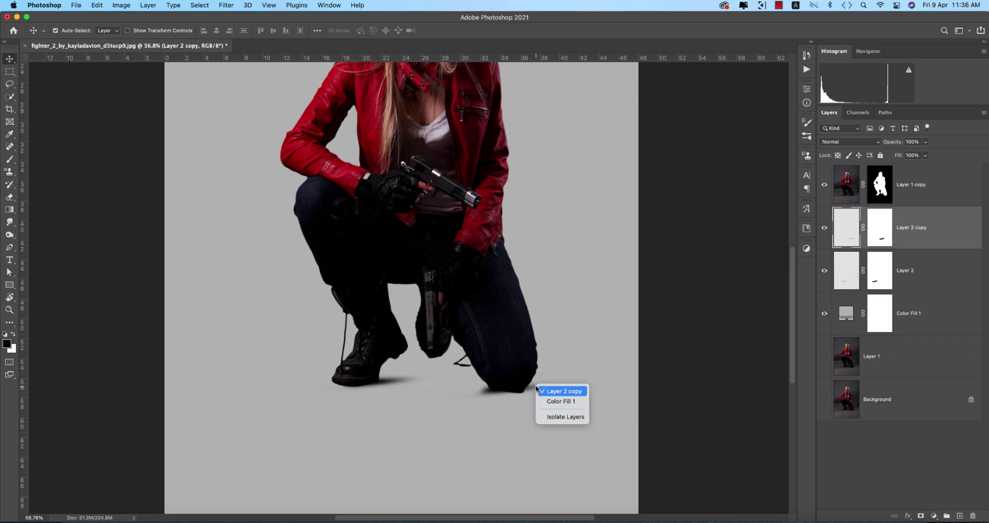
left_click(694, 393)
- Flip the duplicated knee shadow horizontally with Free Transform and move it back against the base of the knee
left_click(849, 234)
key("super+t")
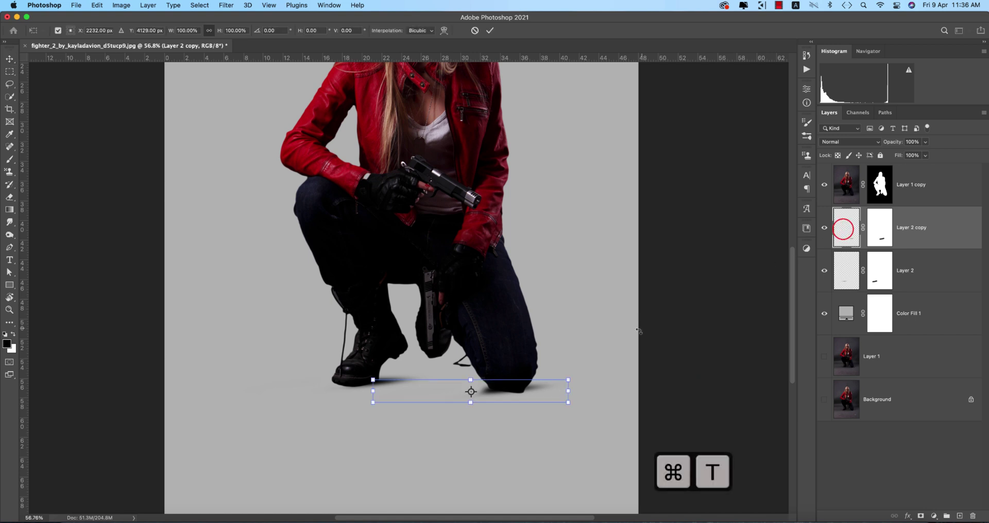
right_click(541, 394)
left_click(563, 502)
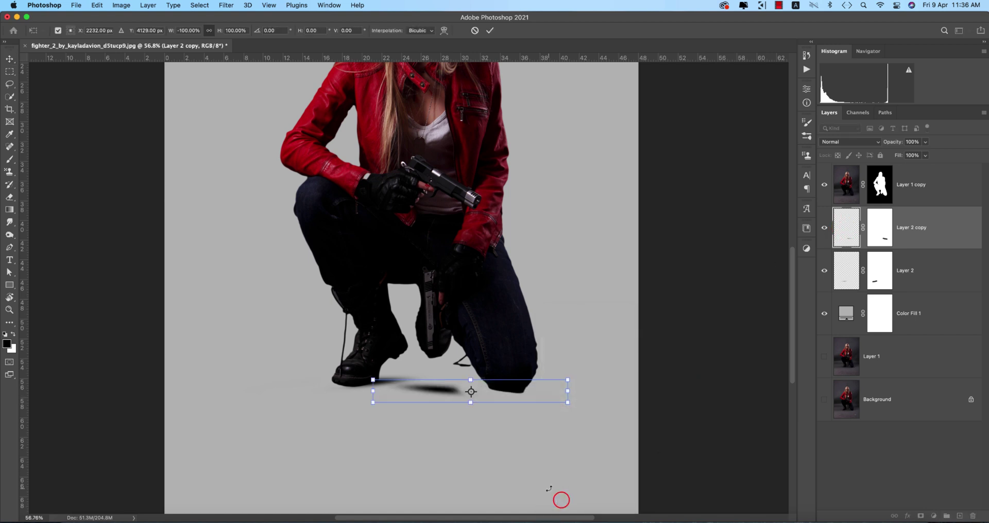
left_click_drag(434, 388, 495, 389)
key("Return")
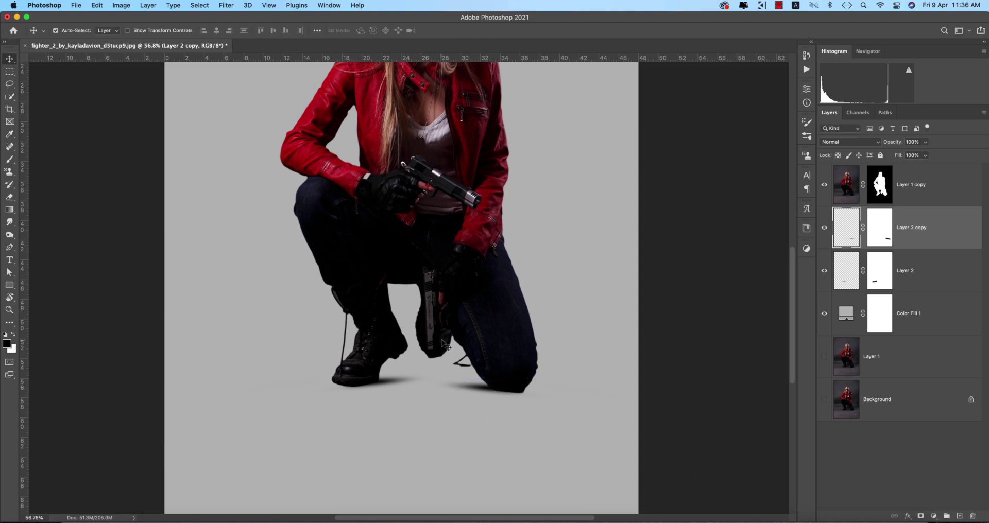
- Duplicate the front boot's shadow to the foot behind, between the legs, and set the copy's fill to 74%
scroll(451, 368, "up", 3)
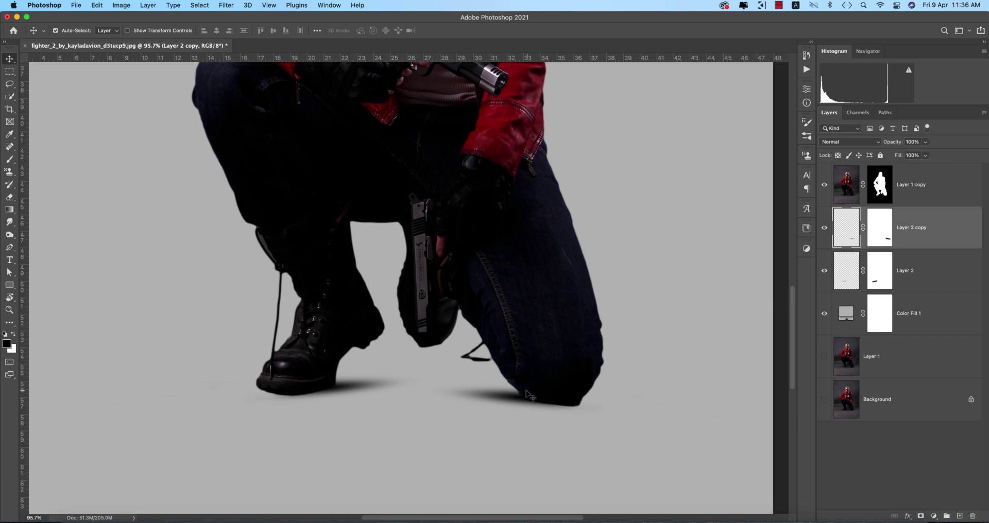
left_click_drag(352, 388, 481, 343)
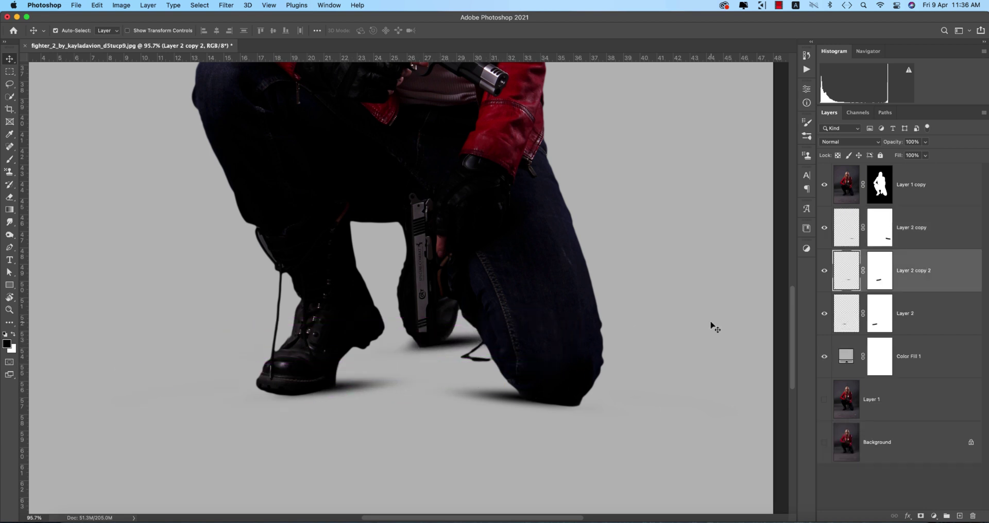
left_click_drag(896, 158, 883, 157)
- Hide the Color Fill 1 layer to leave the woman and shadows on transparency, and save the document as tp.psd
scroll(622, 307, "down", 5)
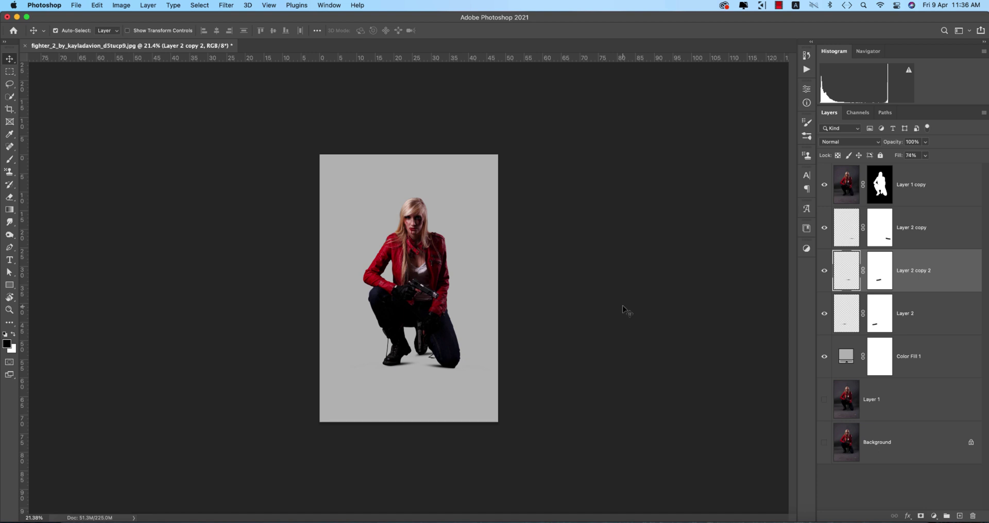
left_click(823, 356)
scroll(561, 375, "up", 3)
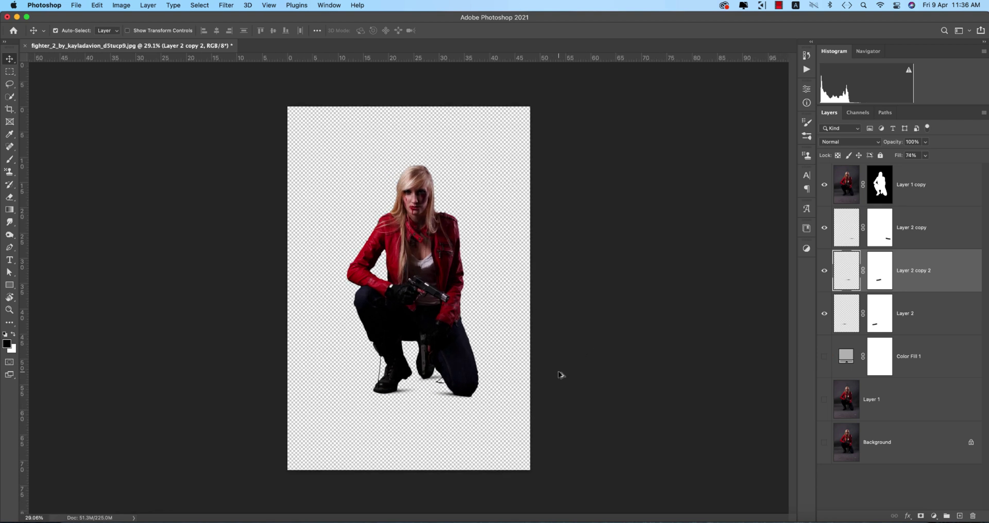
scroll(560, 375, "down", 1)
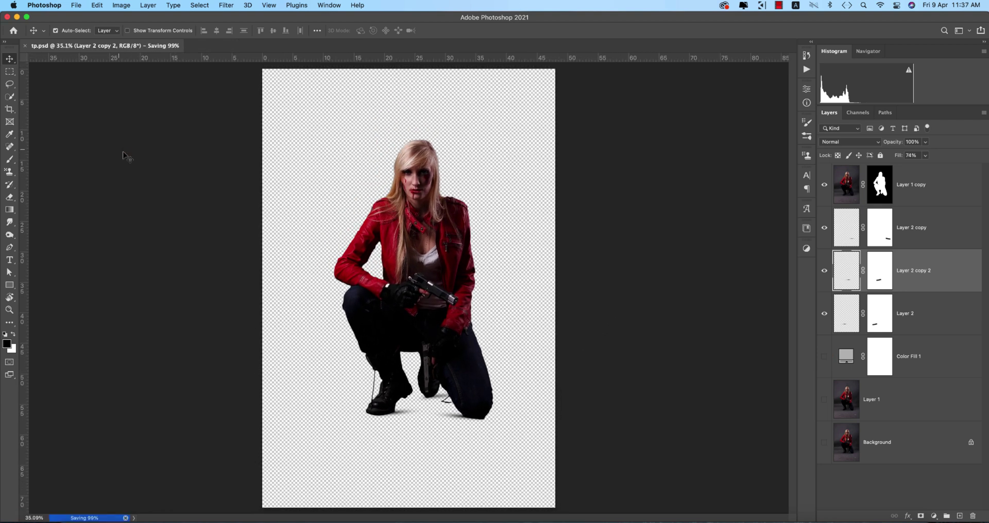
left_click(122, 153)
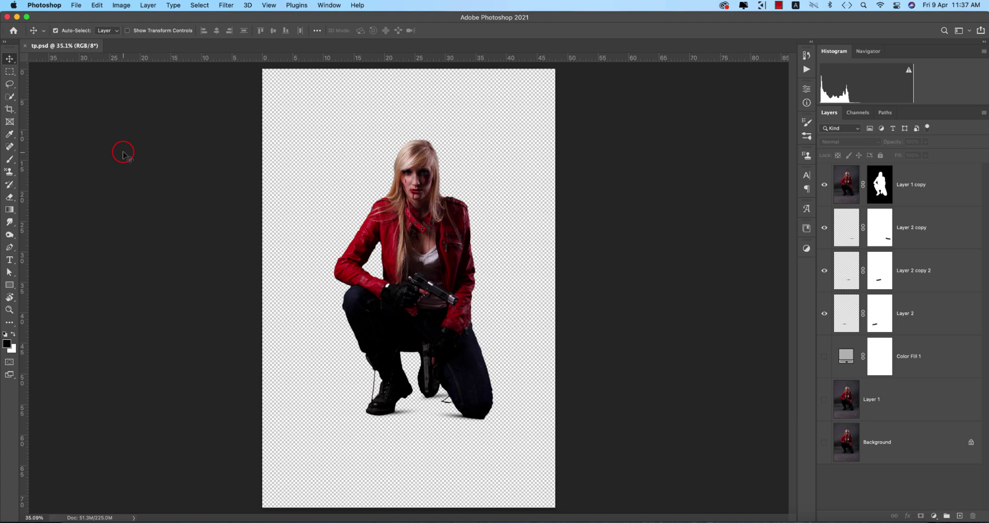
- Show the Color Fill 1 layer again and try dark red and bright pink (e71176) as its colour
left_click(825, 357)
double_click(845, 356)
left_click_drag(780, 263, 820, 302)
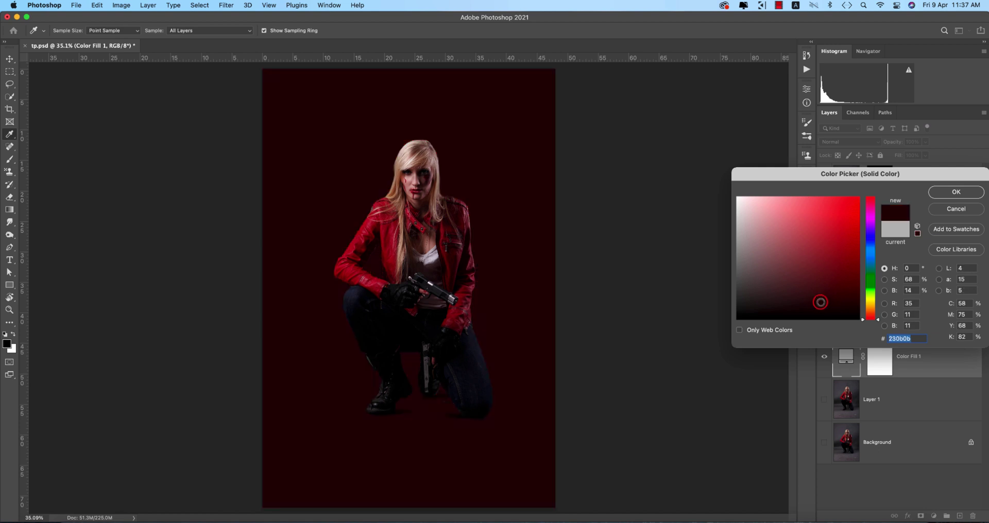
left_click(870, 241)
left_click(850, 208)
left_click(850, 208)
left_click_drag(870, 220, 871, 208)
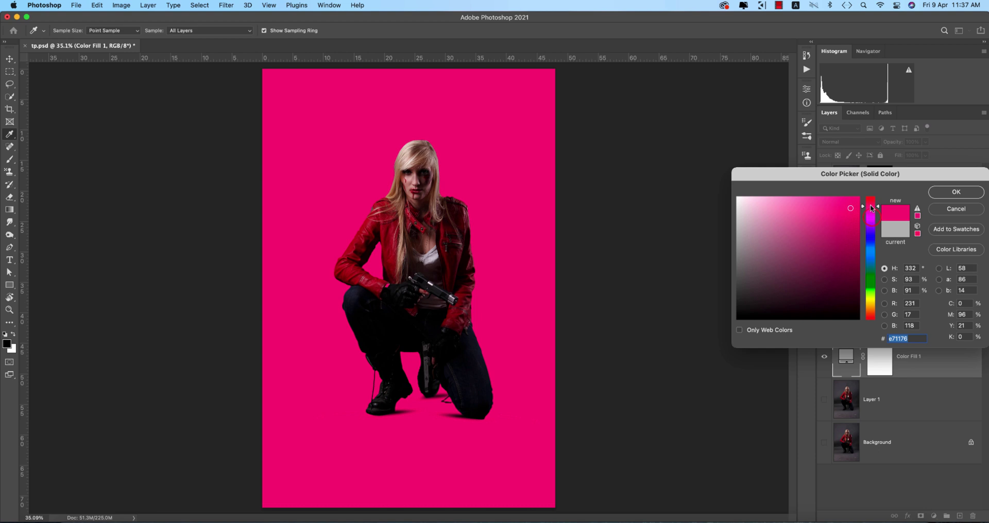
- Sample colours from the woman's clothing for the fill and apply the pale mauve grey bbb4bb from her shirt
left_click(395, 242)
left_click(394, 243)
left_click(392, 245)
left_click(435, 256)
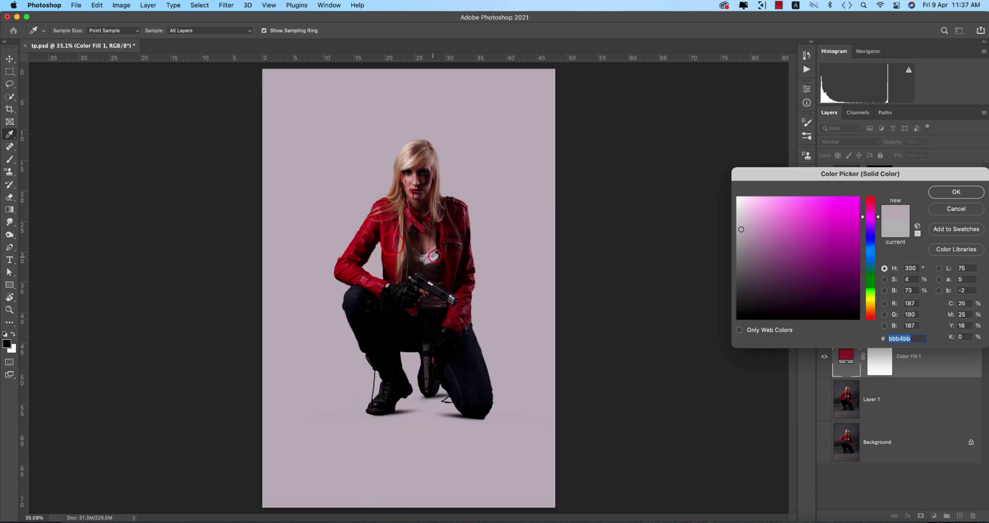
left_click(952, 193)
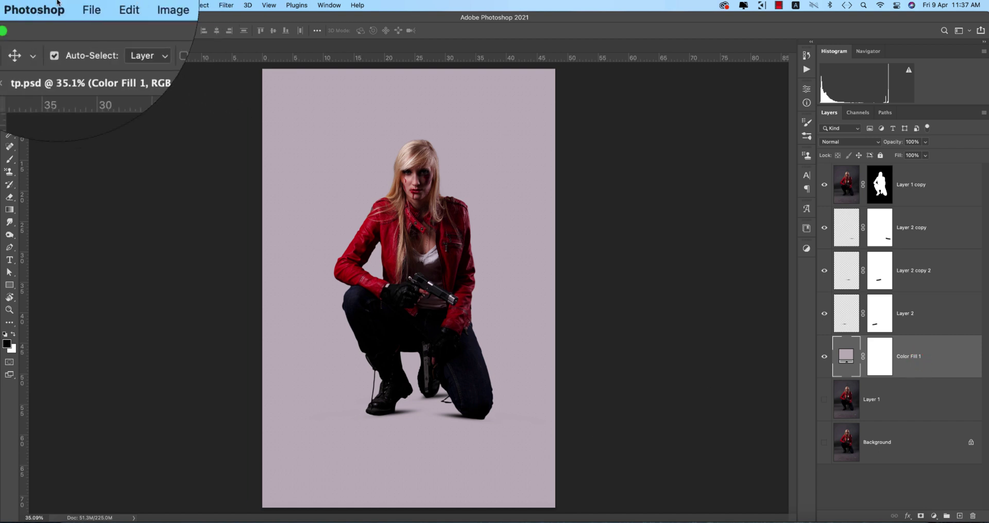
- Embed the foggy ground image background_6_by_sisterslaughter165_d6n7wam above the colour fill, scaled to cover the whole canvas
left_click(75, 5)
left_click(122, 182)
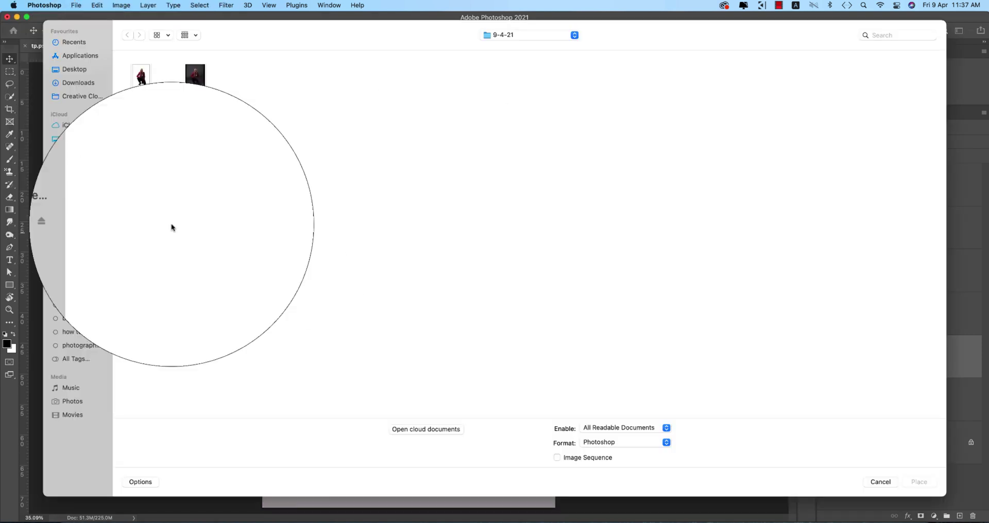
double_click(696, 199)
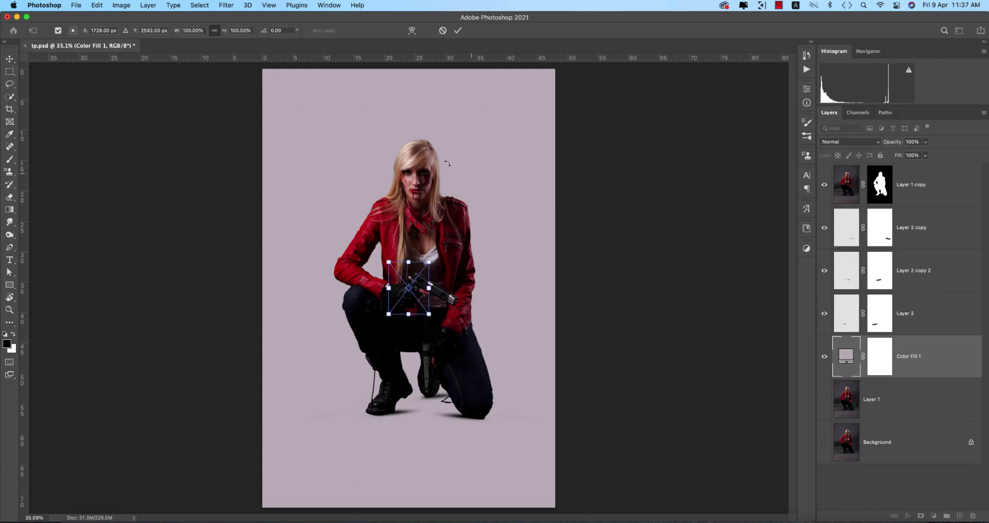
key("Return")
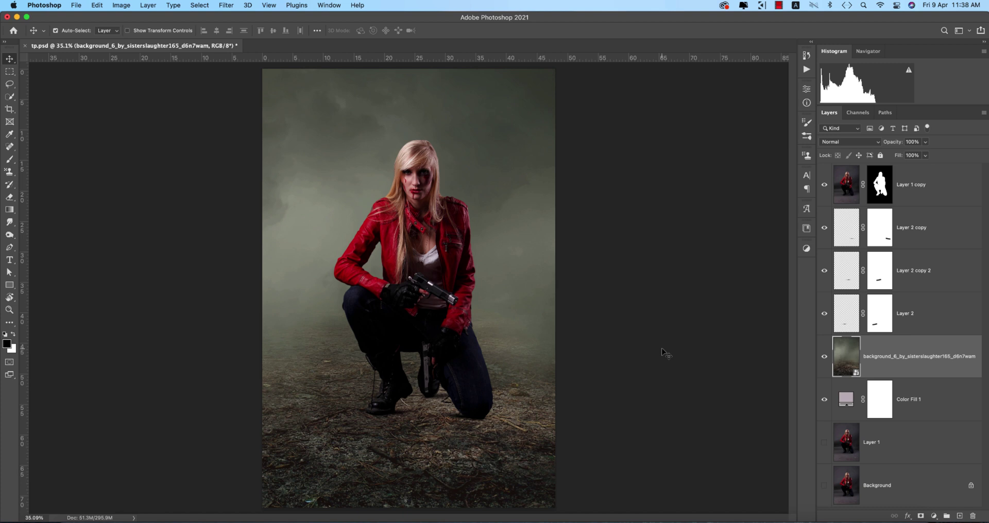
- Embed the ruined city image the_giants_of_the_past above the foggy ground, enlarged to about 2050% and positioned over the canvas's upper part
left_click(73, 5)
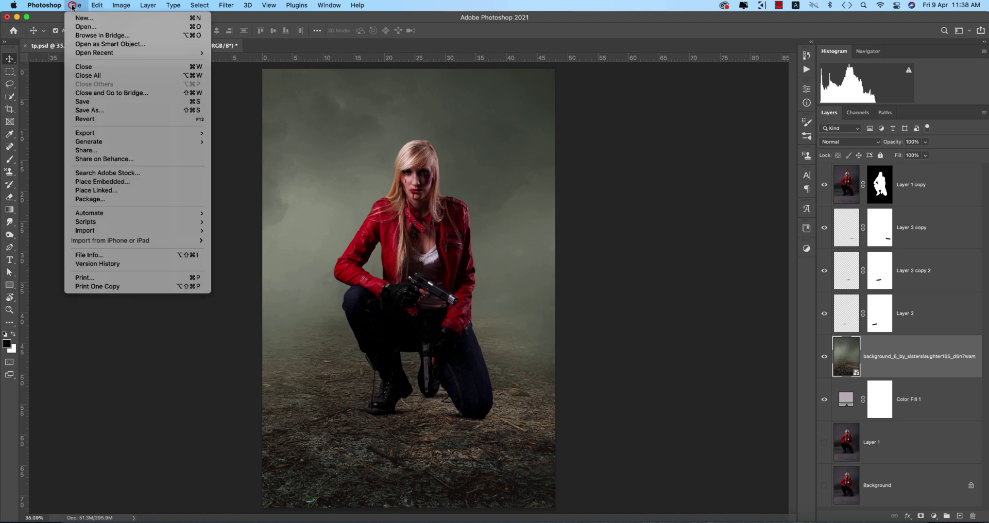
left_click(117, 183)
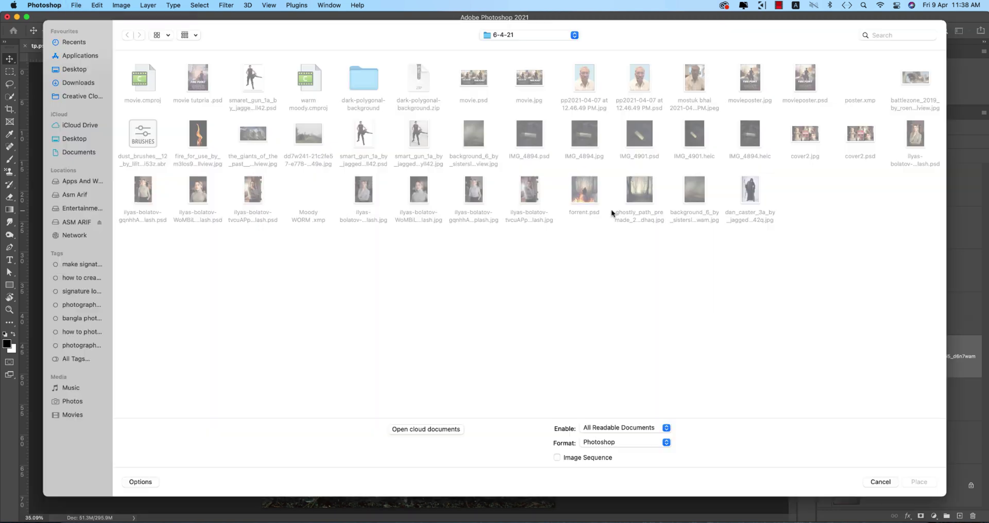
double_click(243, 143)
left_click_drag(407, 280, 410, 15)
left_click_drag(518, 248, 524, 297)
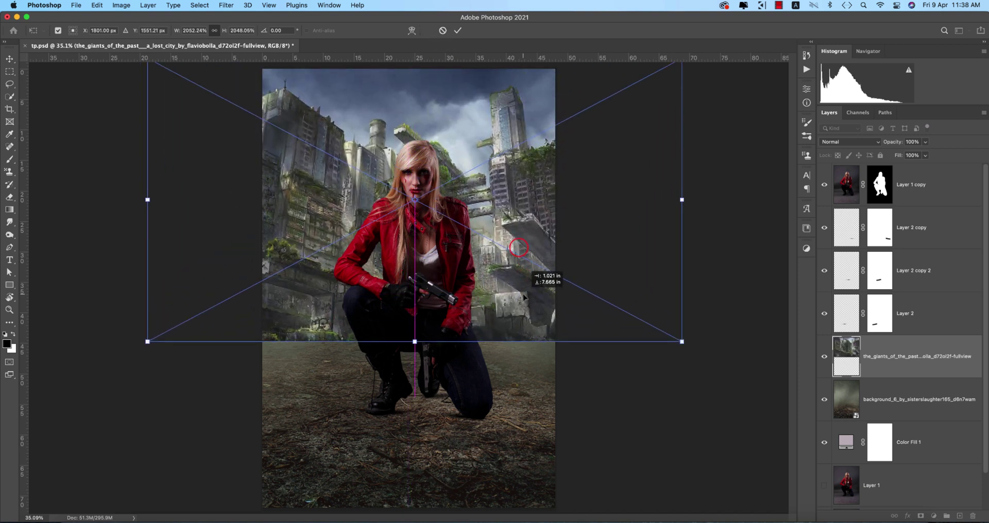
key("super+minus")
key("super+minus")
key("super+minus")
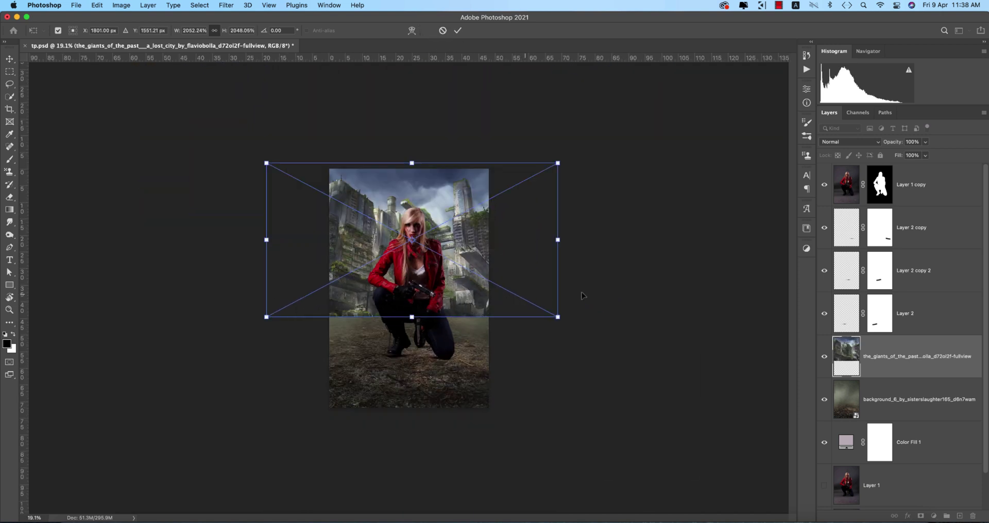
key("Return")
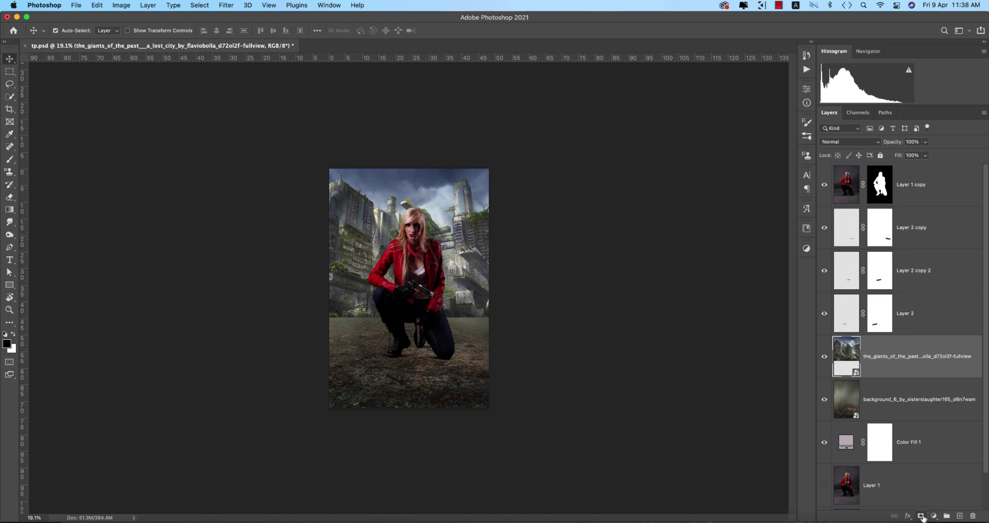
- Add a layer mask to the city layer and fade its lower edge into the fog with a black-to-white linear gradient
left_click(921, 515)
key("g")
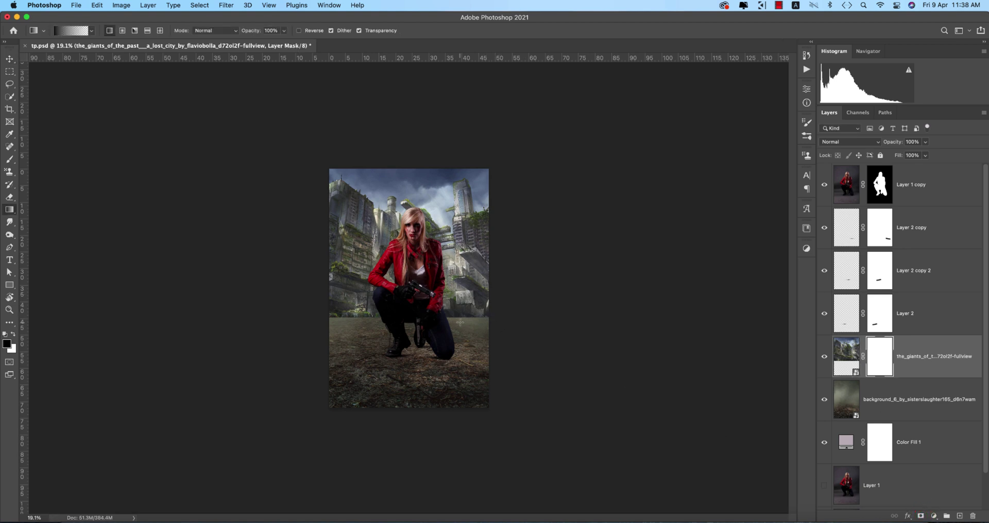
left_click_drag(460, 321, 458, 282)
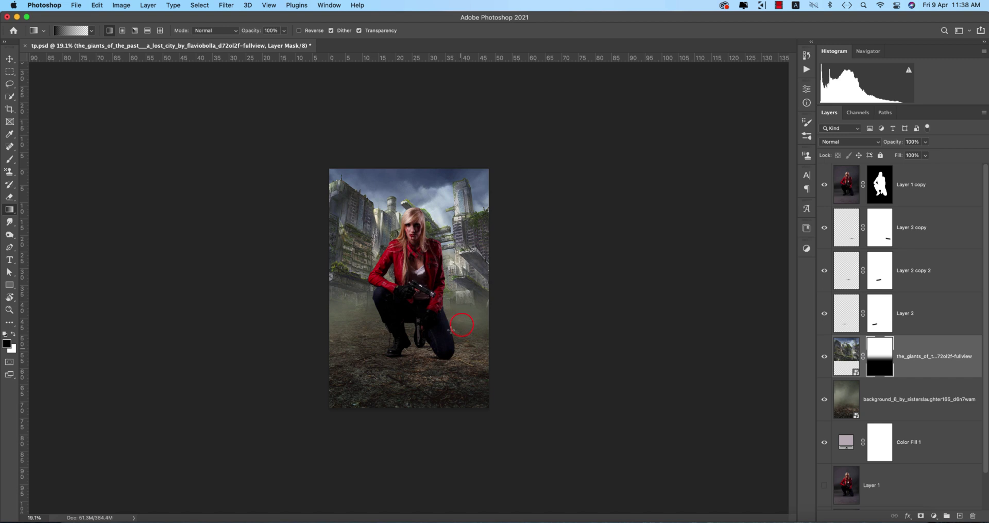
- Enlarge the city layer to 141.85% and apply a Perspective transform that narrows its bottom edge
left_click(9, 58)
key("super+t")
left_click_drag(415, 163, 412, 99)
right_click(474, 216)
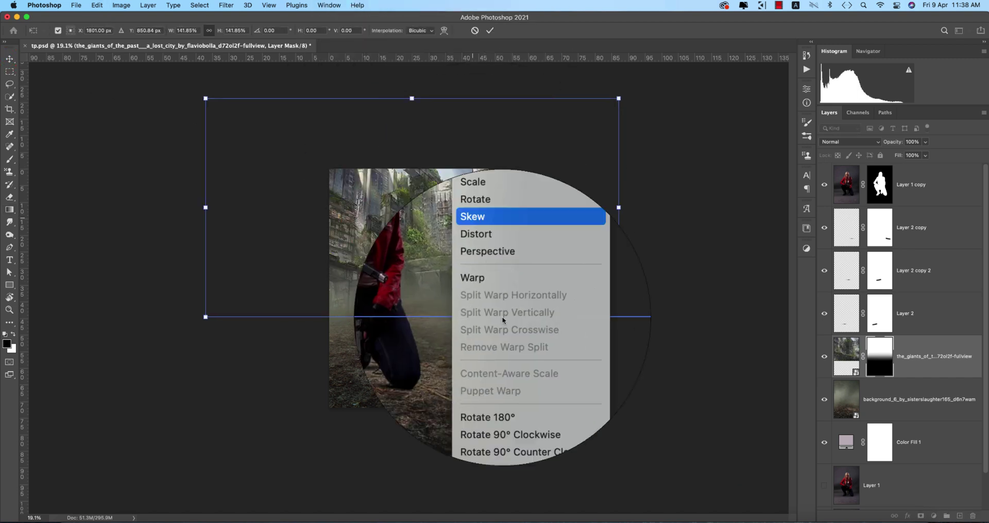
left_click(492, 279)
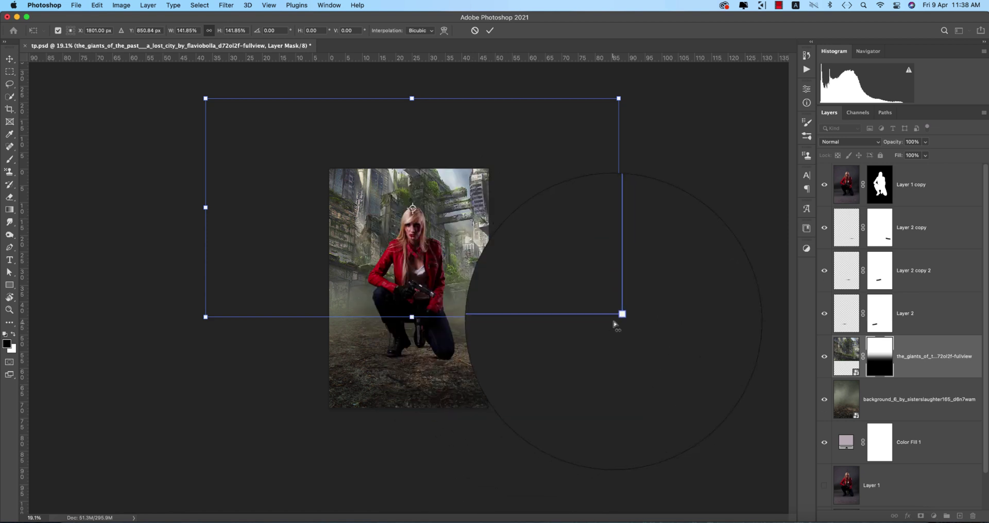
left_click_drag(618, 317, 534, 308)
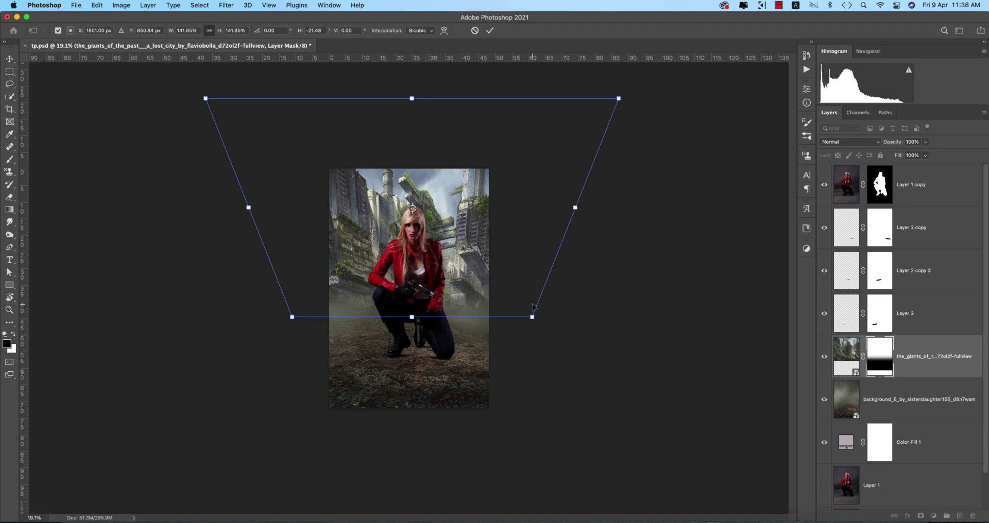
key("Return")
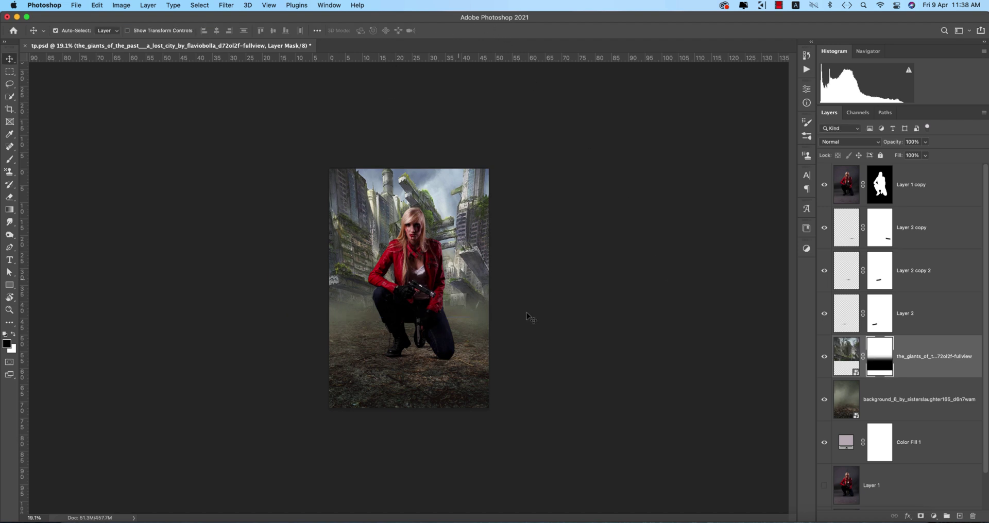
- Merge the city and foggy ground layers and apply a Tilt-Shift blur with the focus centre moved down onto the foreground
left_click(922, 397, "shift")
key("super+e")
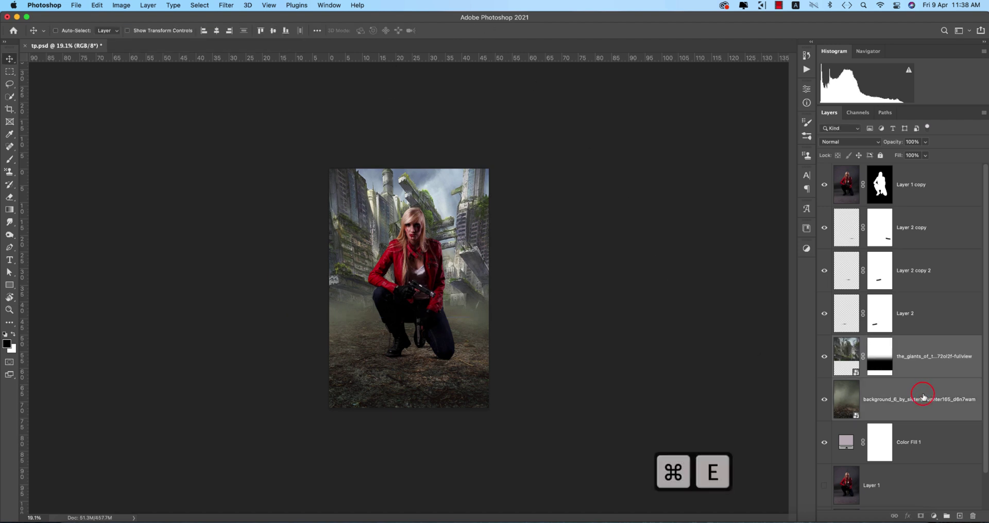
left_click(231, 6)
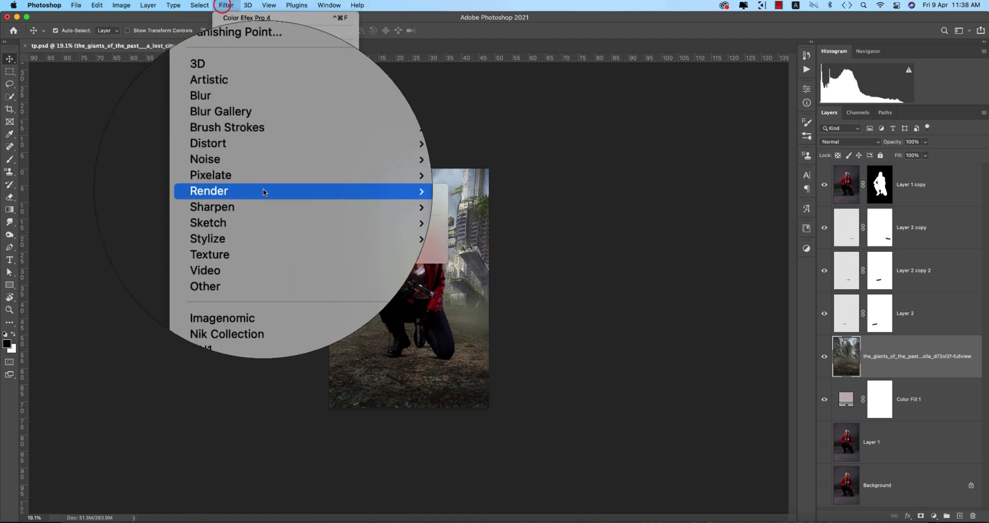
mouse_move(256, 150)
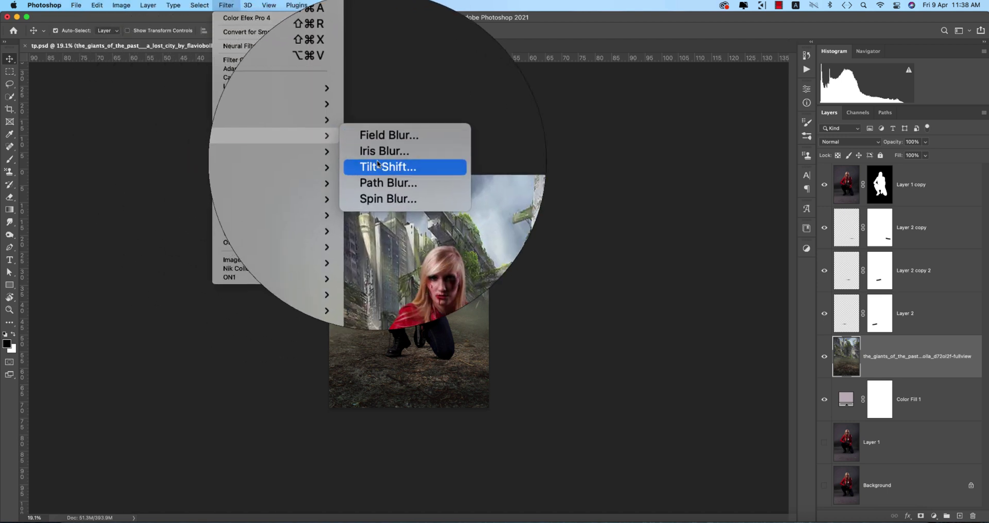
left_click(394, 174)
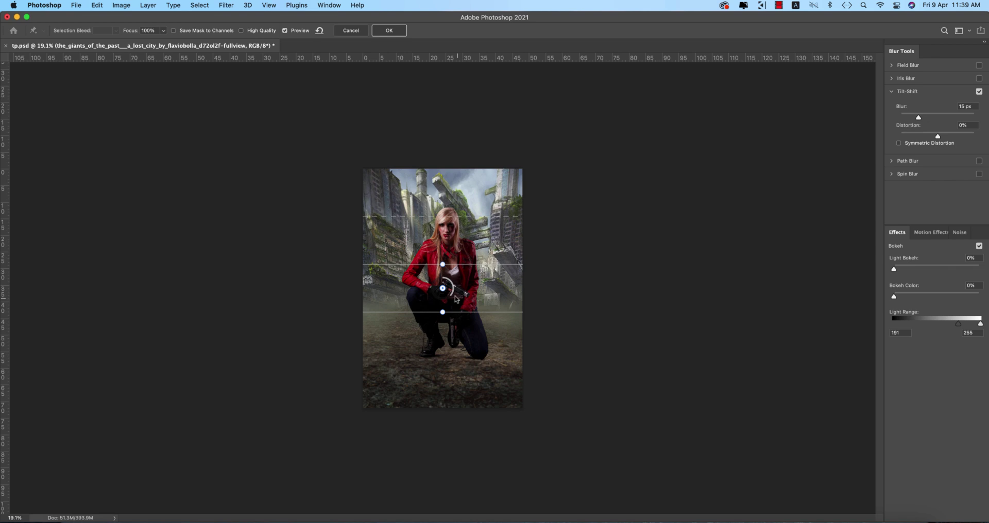
left_click_drag(444, 292, 449, 389)
left_click_drag(502, 316, 585, 209)
left_click(389, 30)
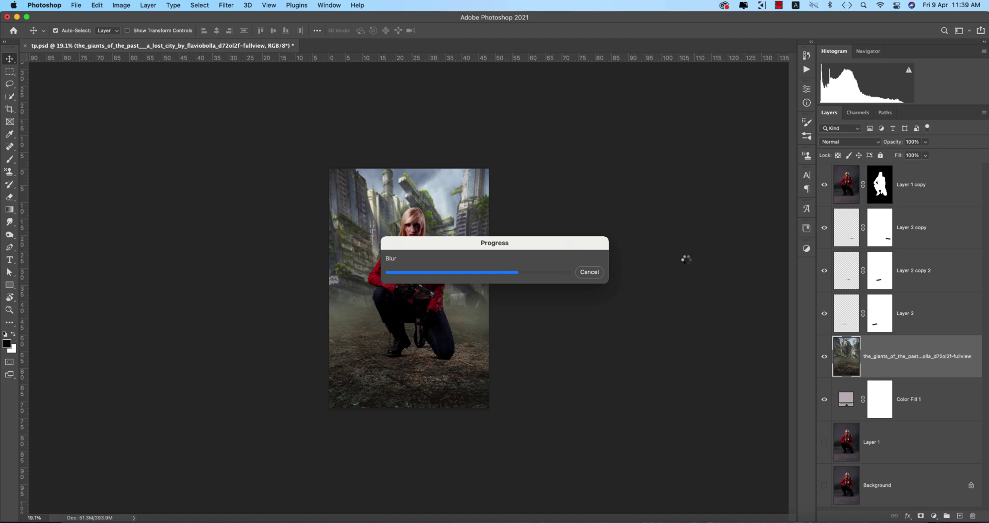
- Group the woman's cutout with her three shadow layers and name the group girl
left_click(924, 188)
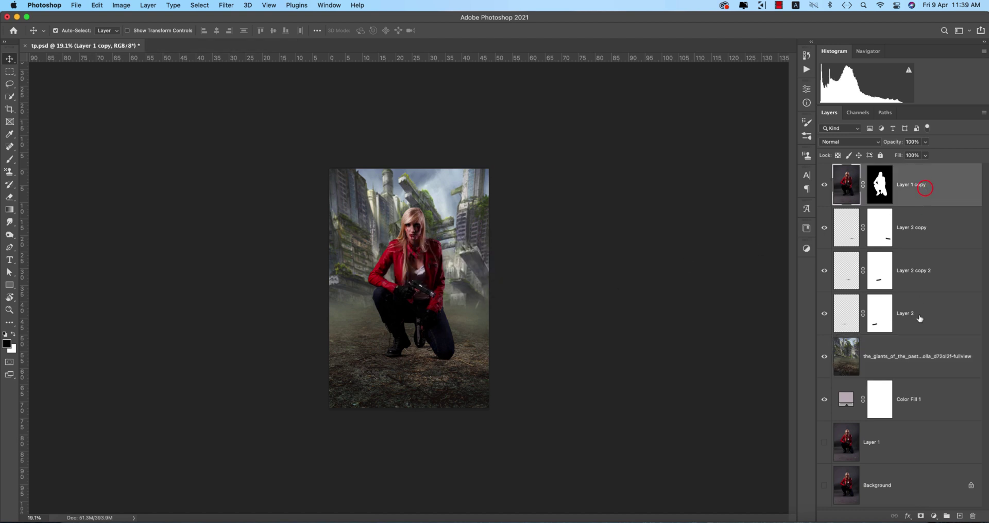
left_click(920, 318, "shift")
key("super+g")
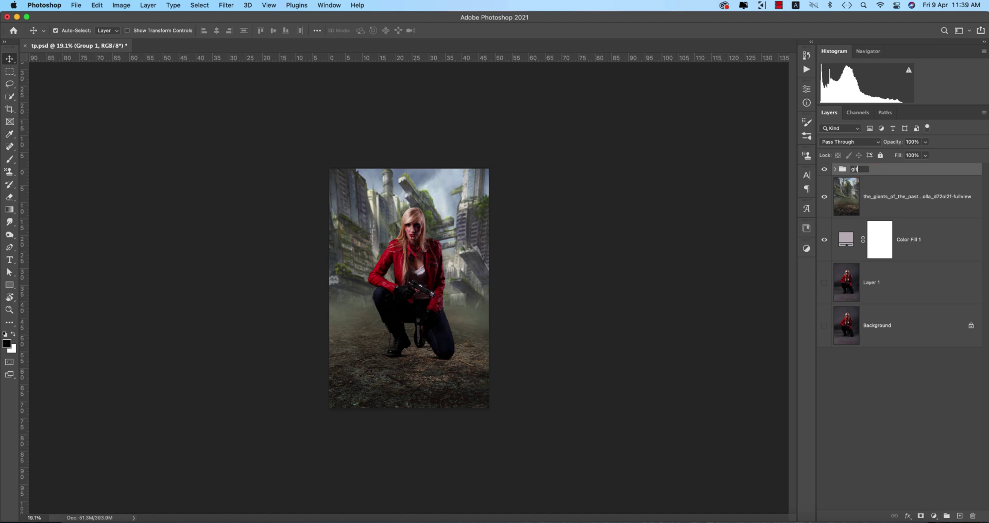
type("girl")
key("Return")
- Scale the girl group down slightly and move it lower so she kneels on the foreground ground
key("super+t")
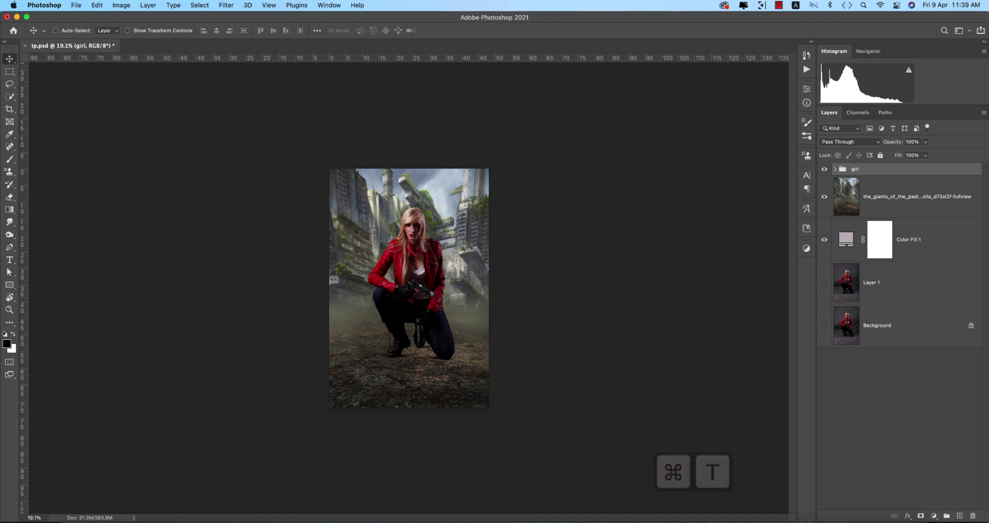
left_click_drag(419, 263, 418, 277)
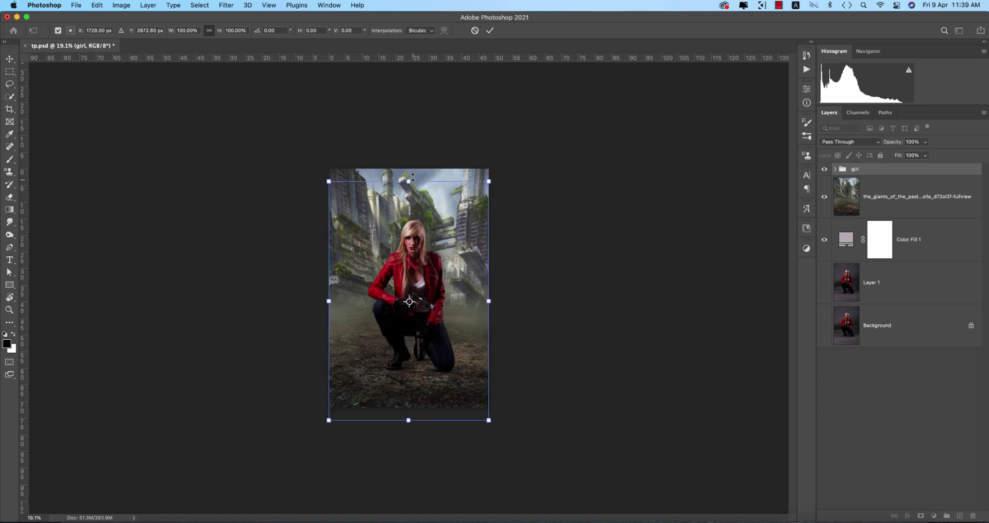
left_click_drag(408, 183, 408, 212)
left_click_drag(424, 278, 425, 273)
key("Return")
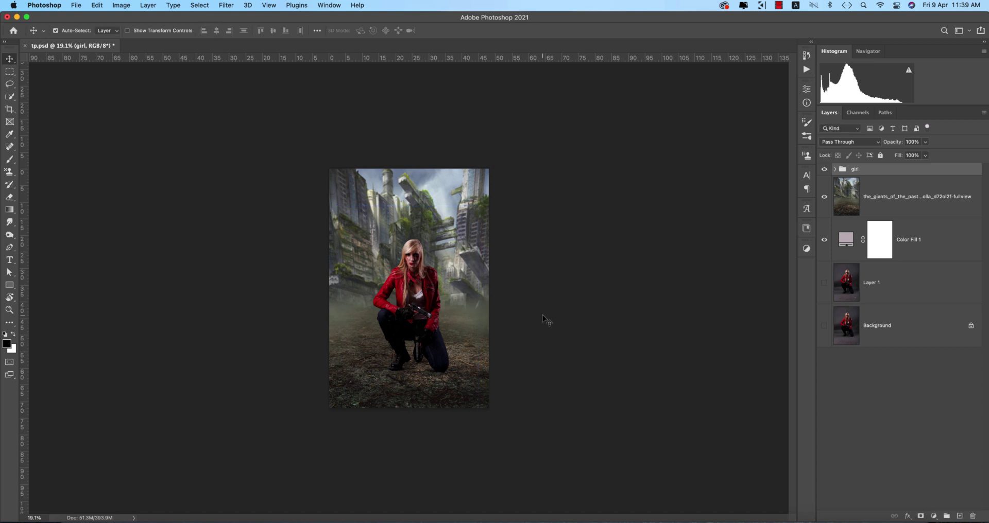
- Add a dark red (#900808) Solid Color fill layer above the girl group and set its blend mode to Soft Light
key("super+equal")
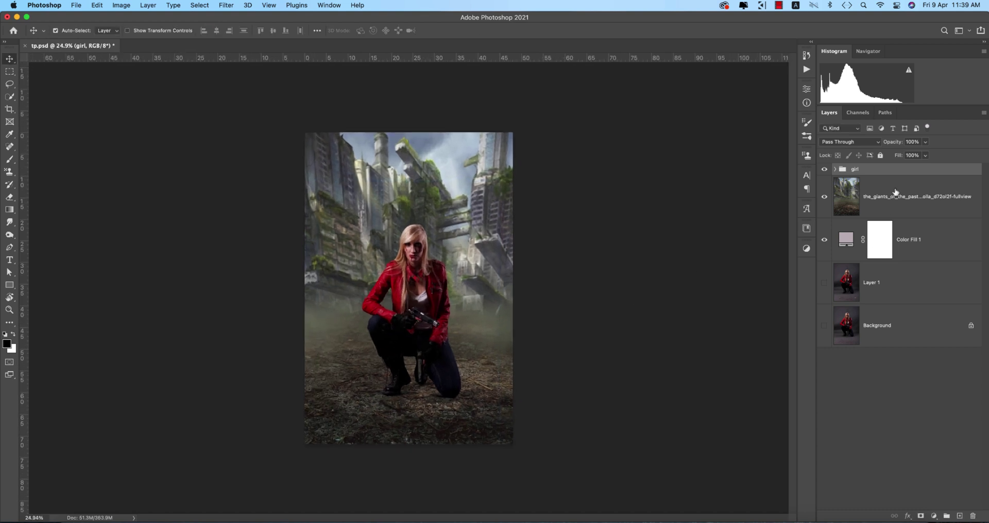
left_click(945, 517)
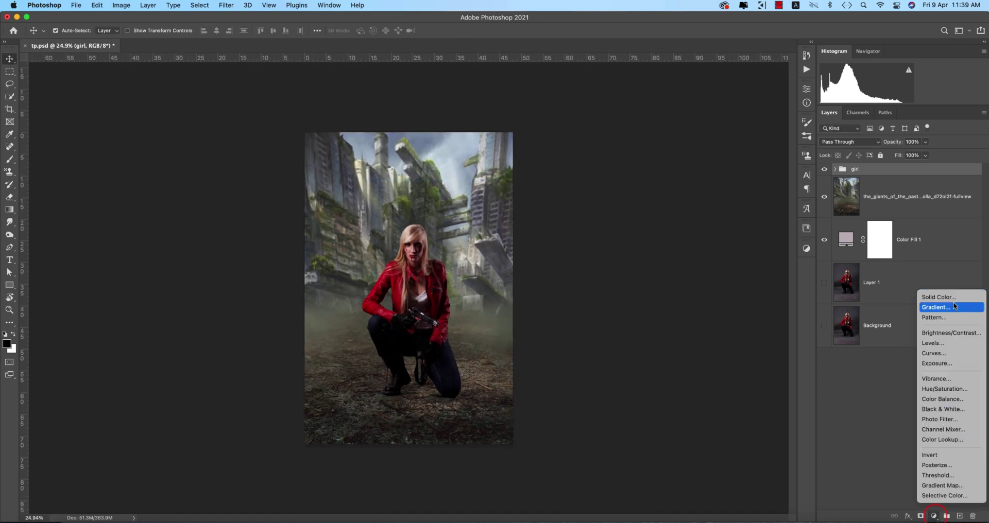
left_click(915, 337)
left_click(935, 516)
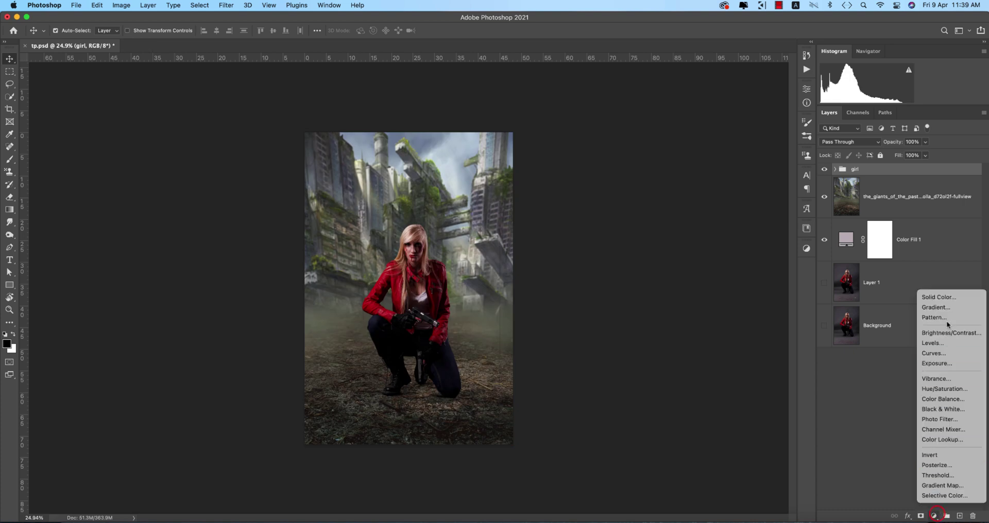
left_click(947, 297)
left_click_drag(818, 238, 857, 250)
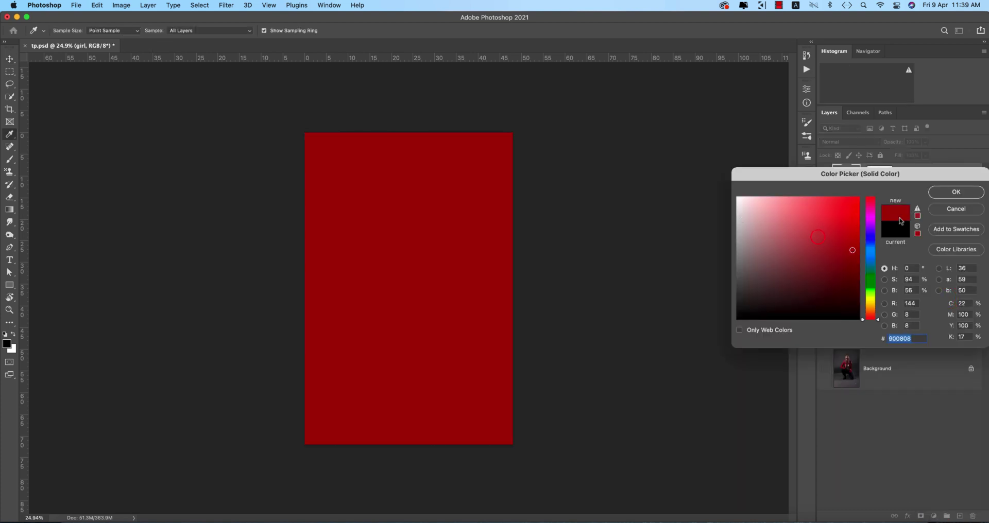
left_click(935, 194)
left_click(844, 142)
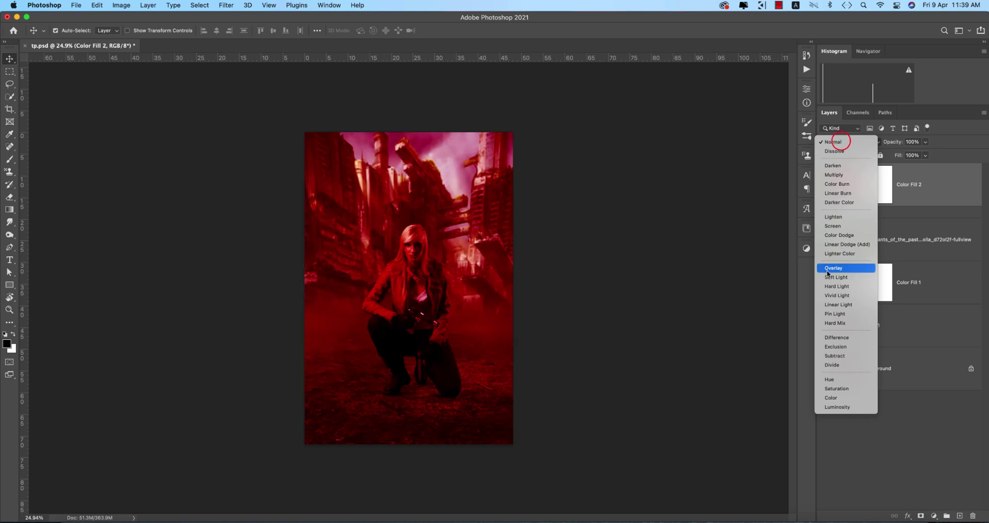
left_click(827, 274)
- Change the Soft Light fill layer's colour to a light blue
double_click(845, 184)
mouse_move(793, 285)
left_mouse_down()
mouse_move(824, 275)
mouse_move(816, 201)
left_mouse_up()
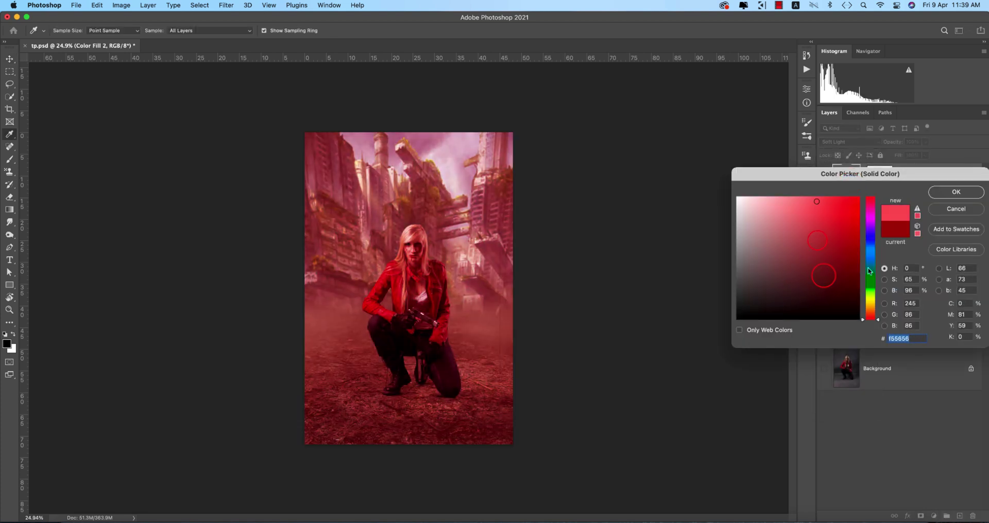
left_click(871, 248)
mouse_move(809, 279)
left_mouse_down()
mouse_move(850, 272)
mouse_move(849, 221)
left_mouse_up()
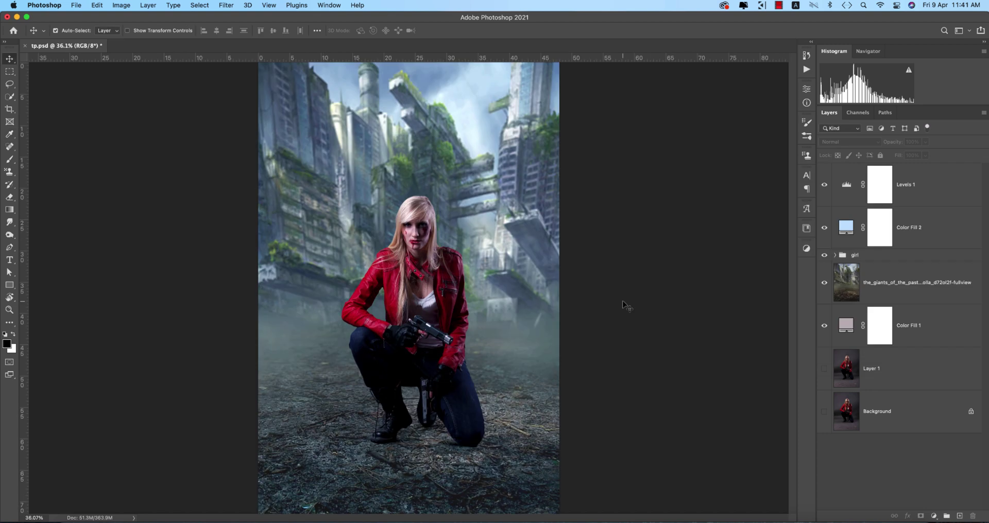
- Group all layers from Levels 1 down to Layer 1 and convert the group to a smart object
left_click(951, 192)
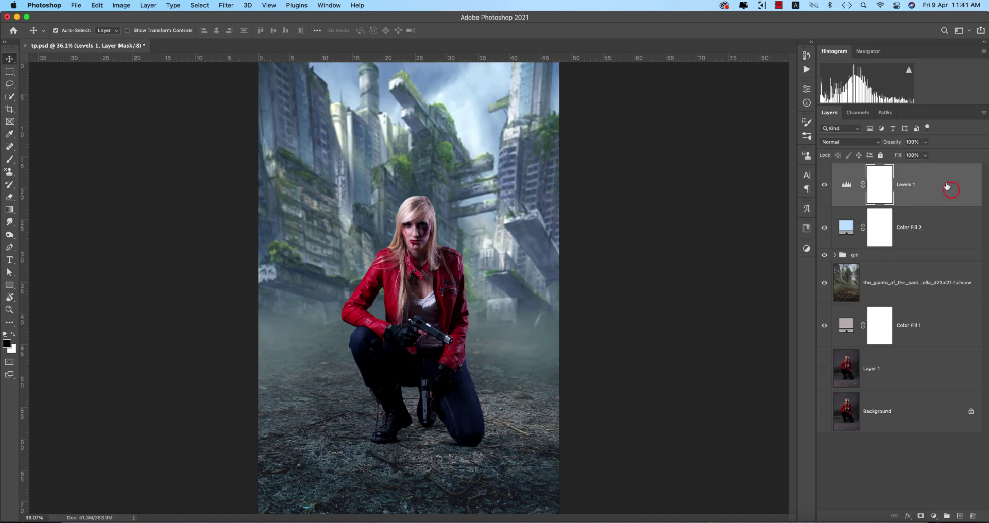
left_click(925, 367)
key("super+g")
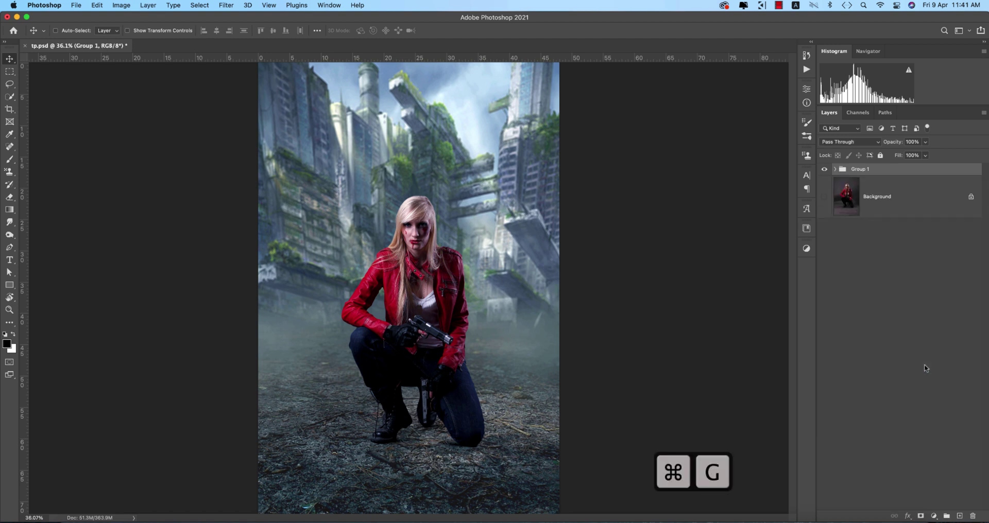
right_click(869, 170)
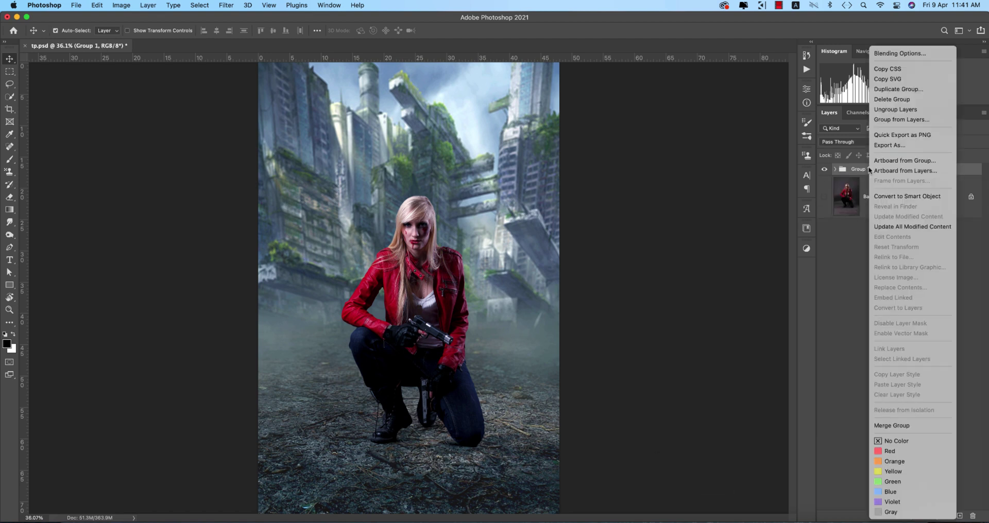
left_click(889, 196)
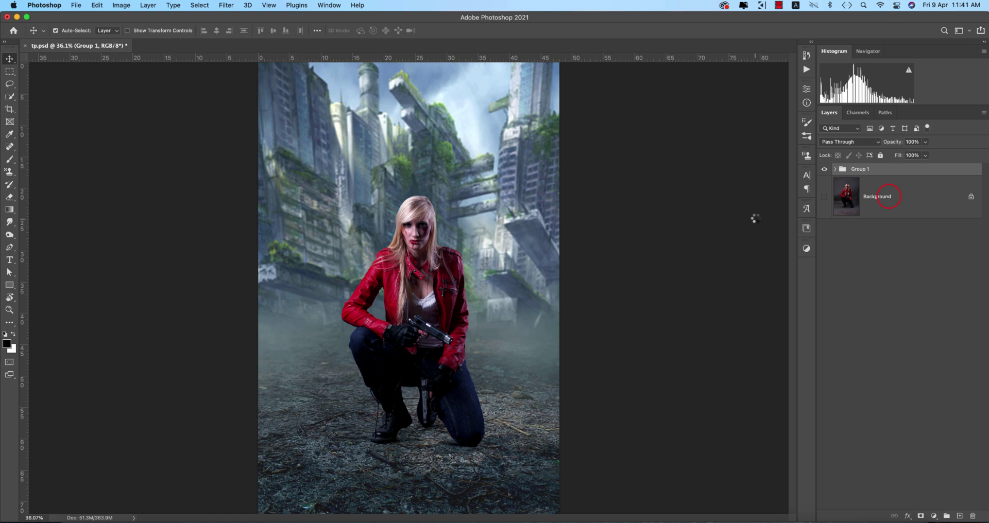
- Open the Camera Raw Filter on the smart object and load the settings file poster.xmp
left_click(225, 5)
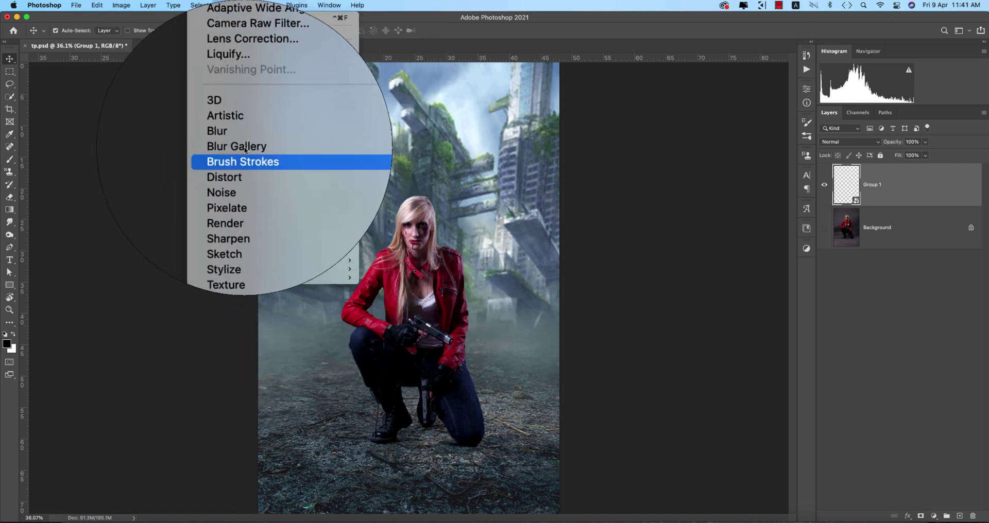
left_click(241, 76)
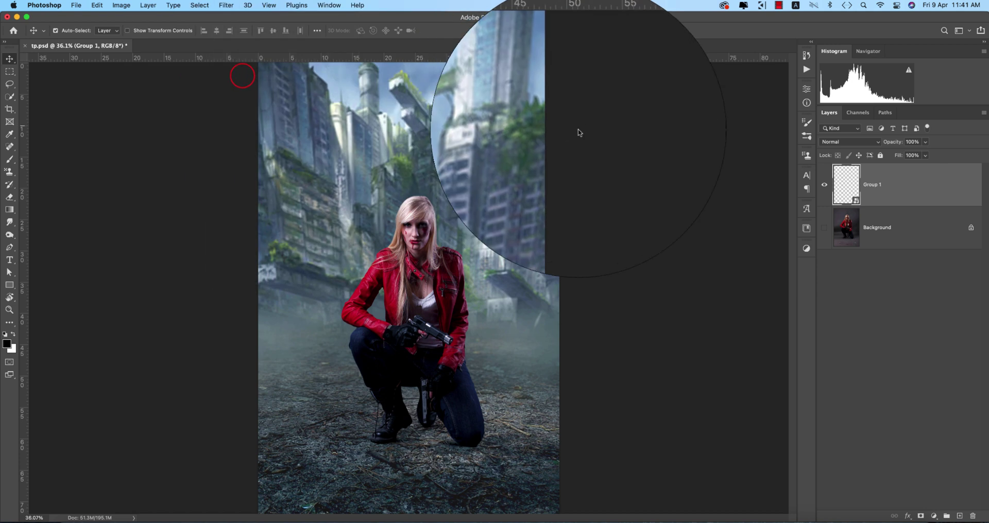
left_click(980, 166)
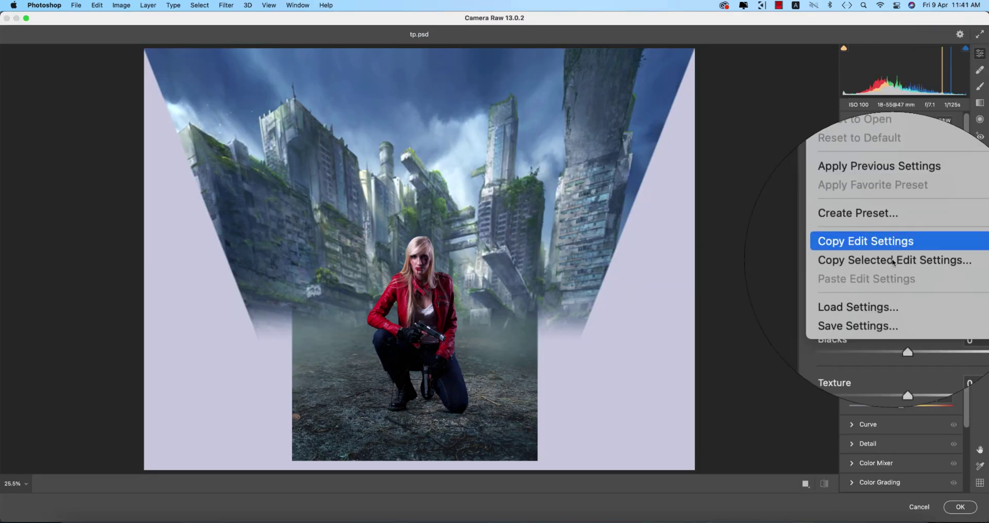
left_click(873, 287)
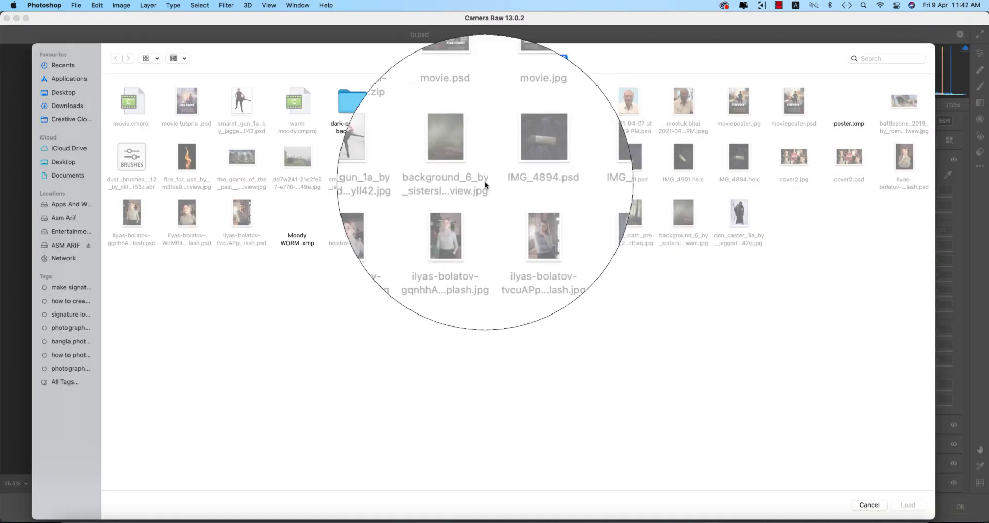
left_click(844, 125)
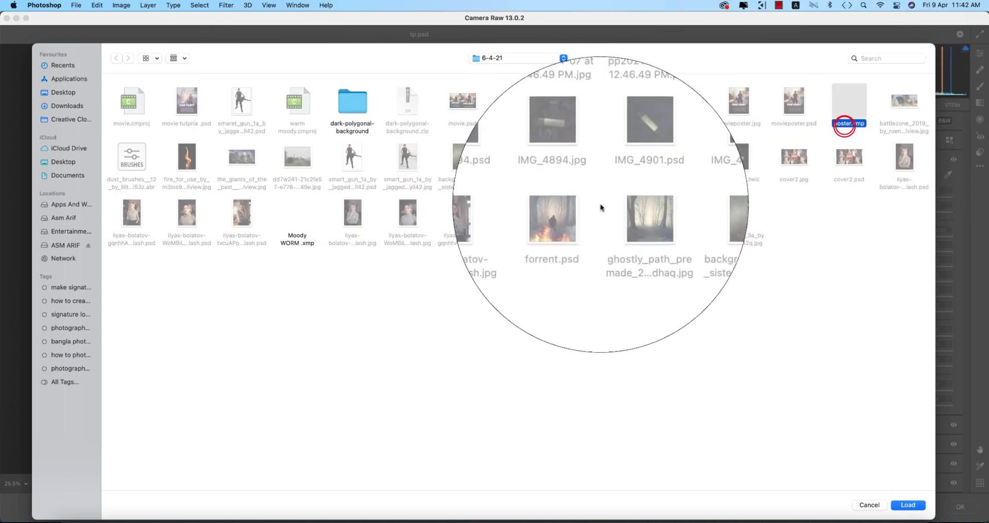
left_click(908, 505)
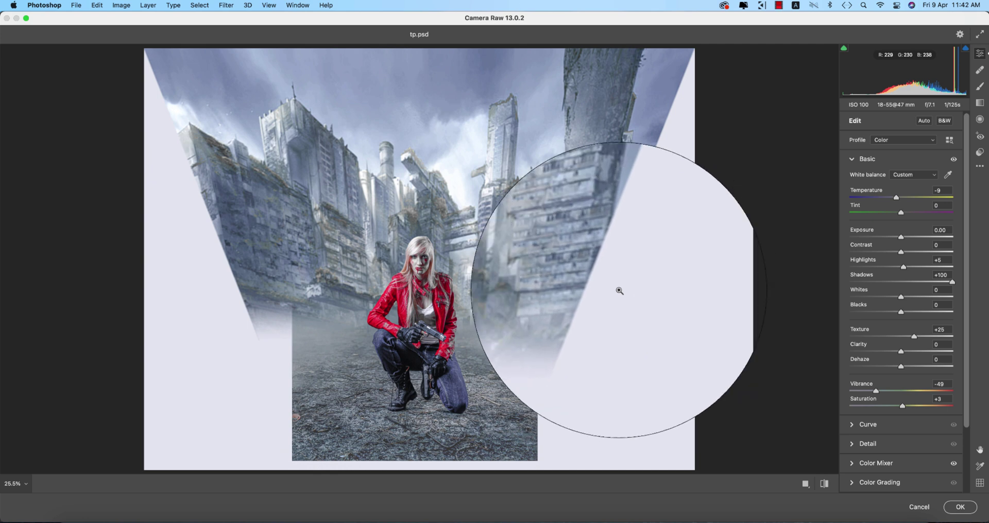
- Set Shadows to +42, Exposure to -0.65, Contrast to +39 and Whites to -4, warm the temperature slightly, and apply the Camera Raw filter
left_click_drag(951, 282, 922, 283)
left_click_drag(900, 237, 919, 255)
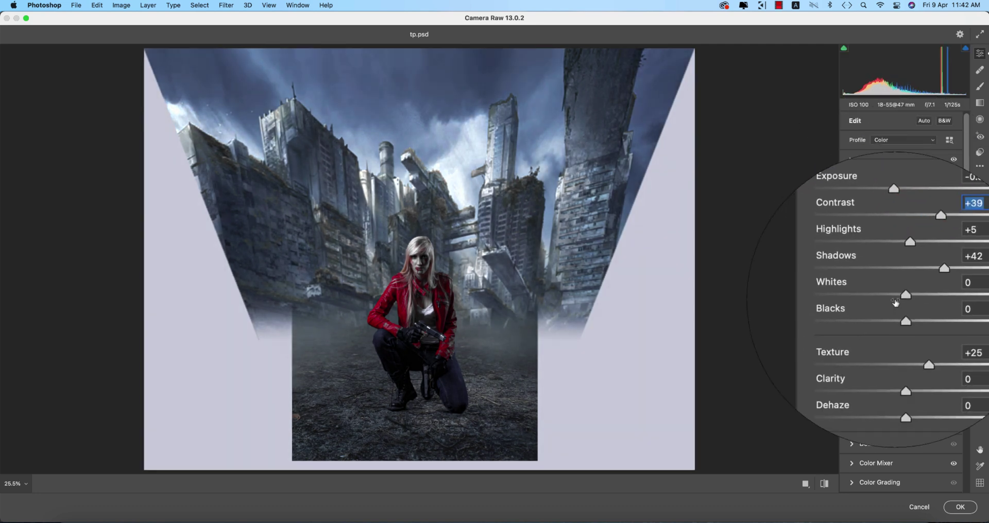
mouse_move(901, 298)
left_mouse_down()
mouse_move(884, 297)
mouse_move(900, 297)
left_mouse_up()
left_click_drag(897, 197, 904, 200)
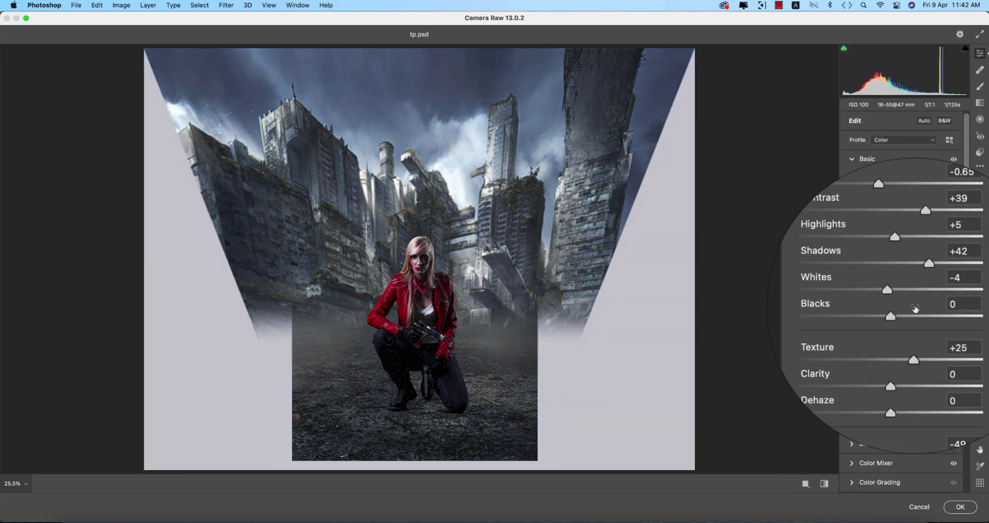
left_click(967, 509)
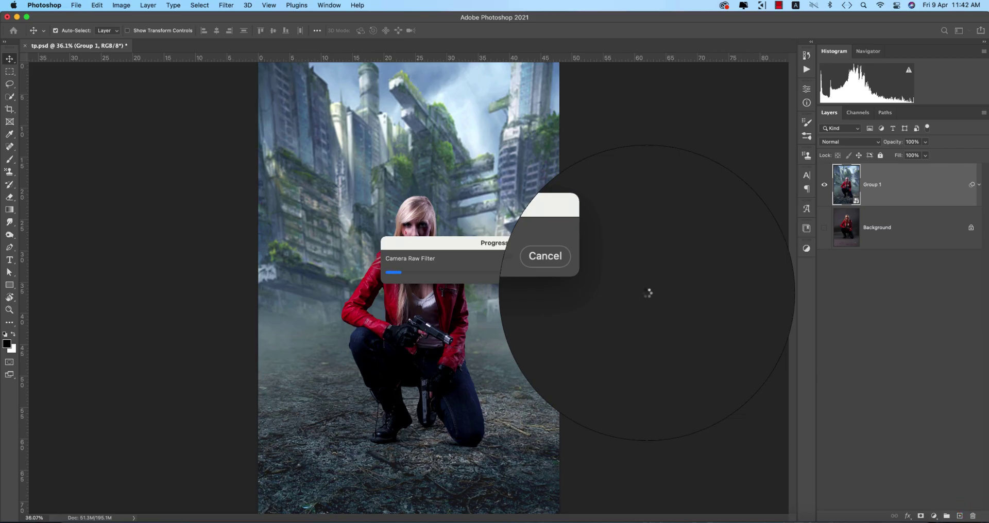